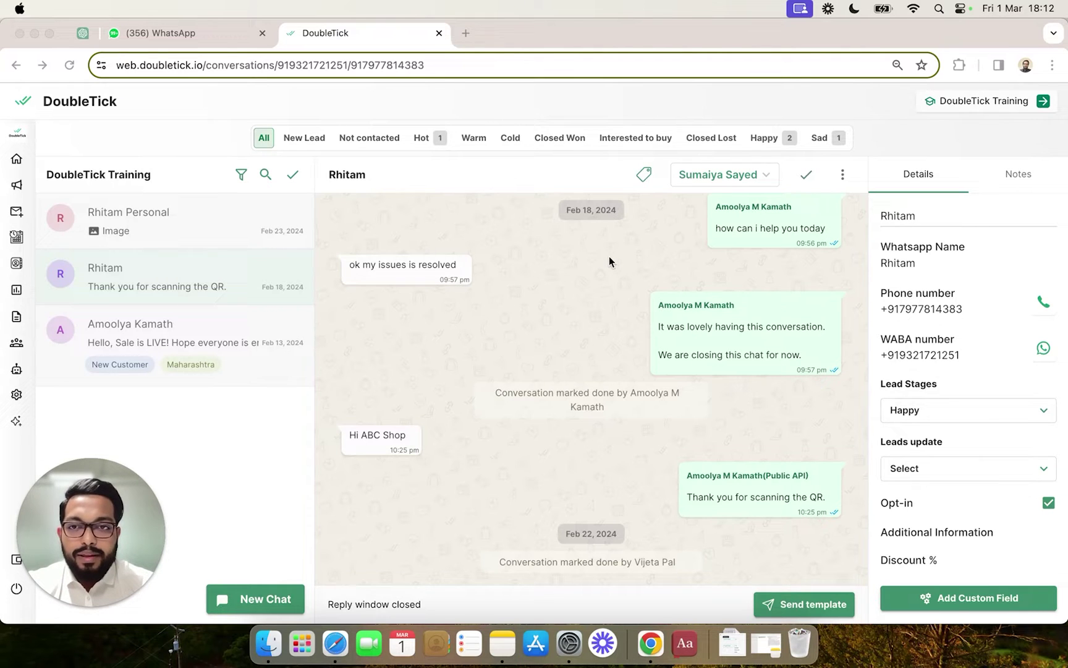
Step: Search the chat's tags for 'New Customer Feb' and begin creating it as a new tag
left_click(207, 274)
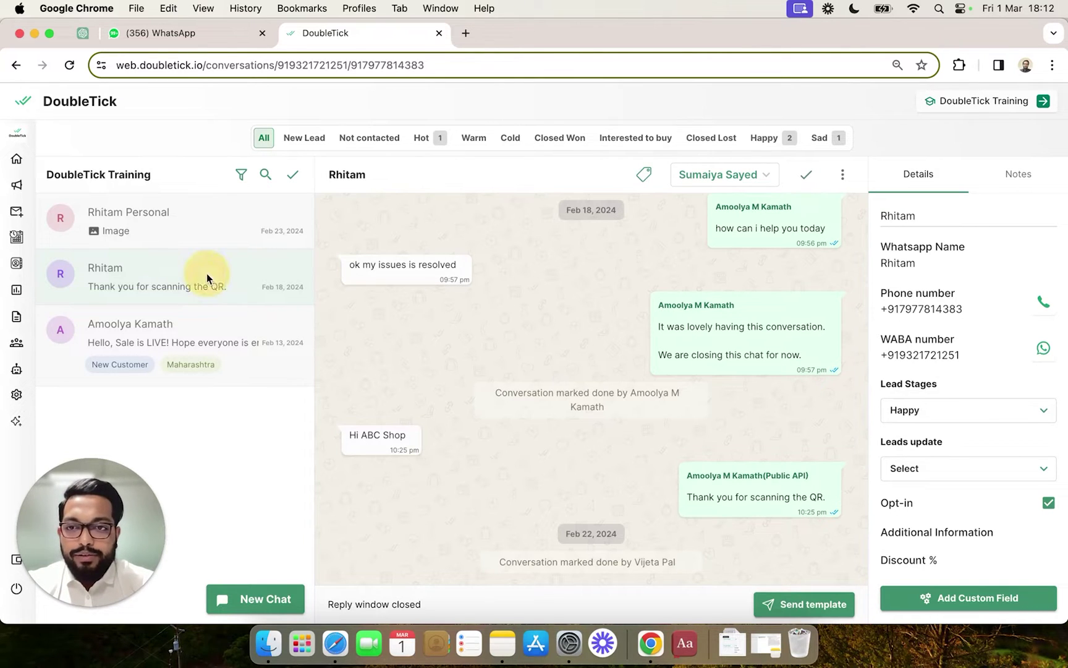
left_click(645, 176)
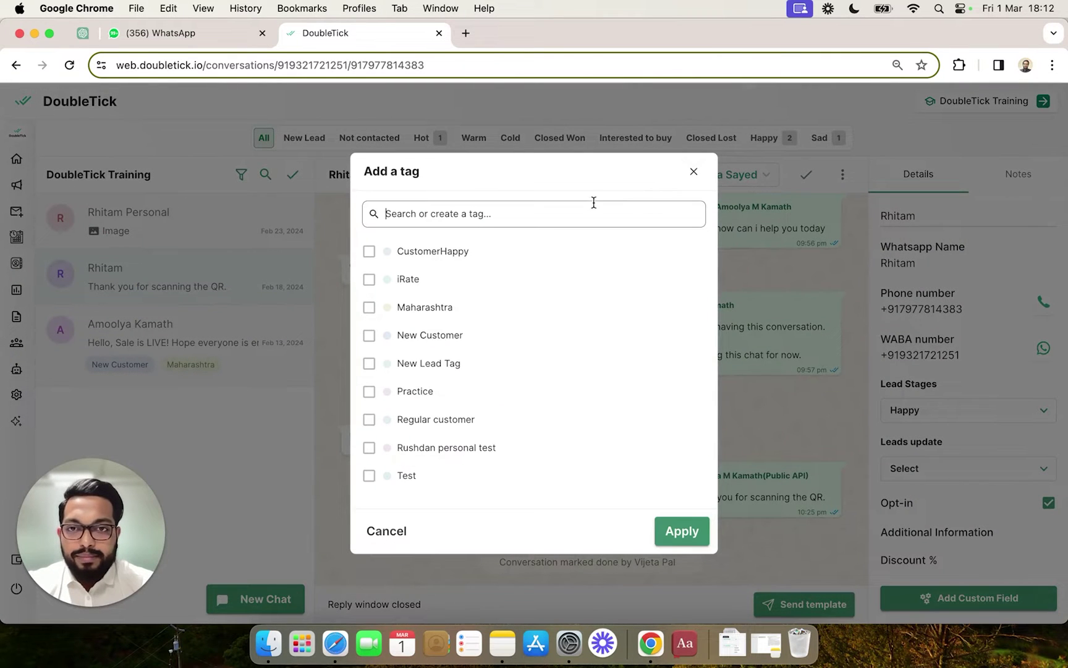
left_click(597, 211)
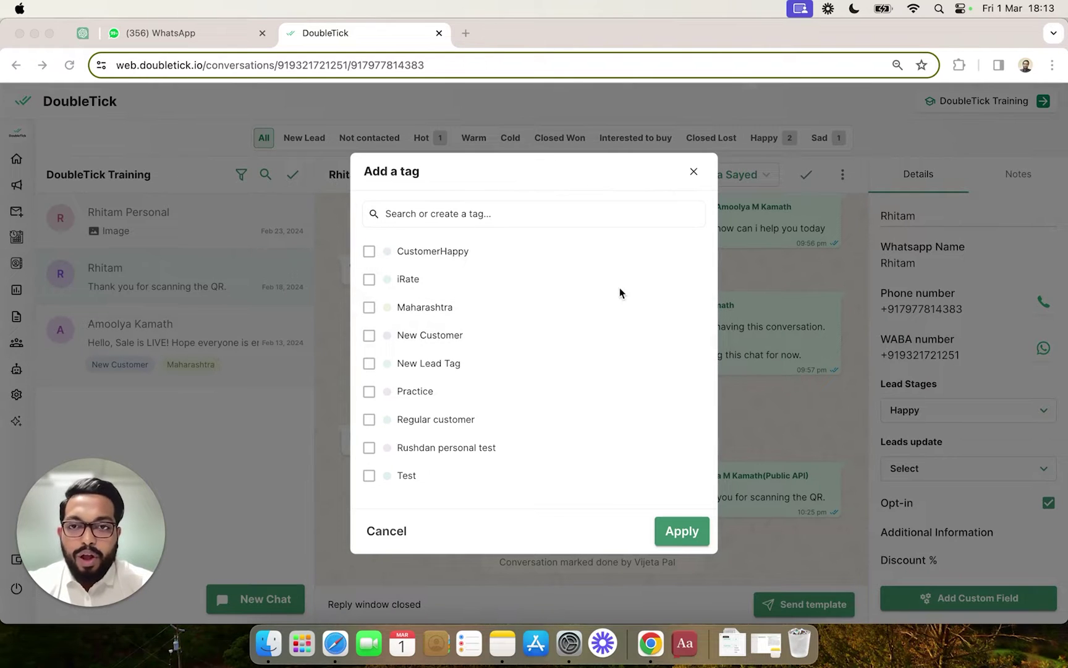
left_click(527, 214)
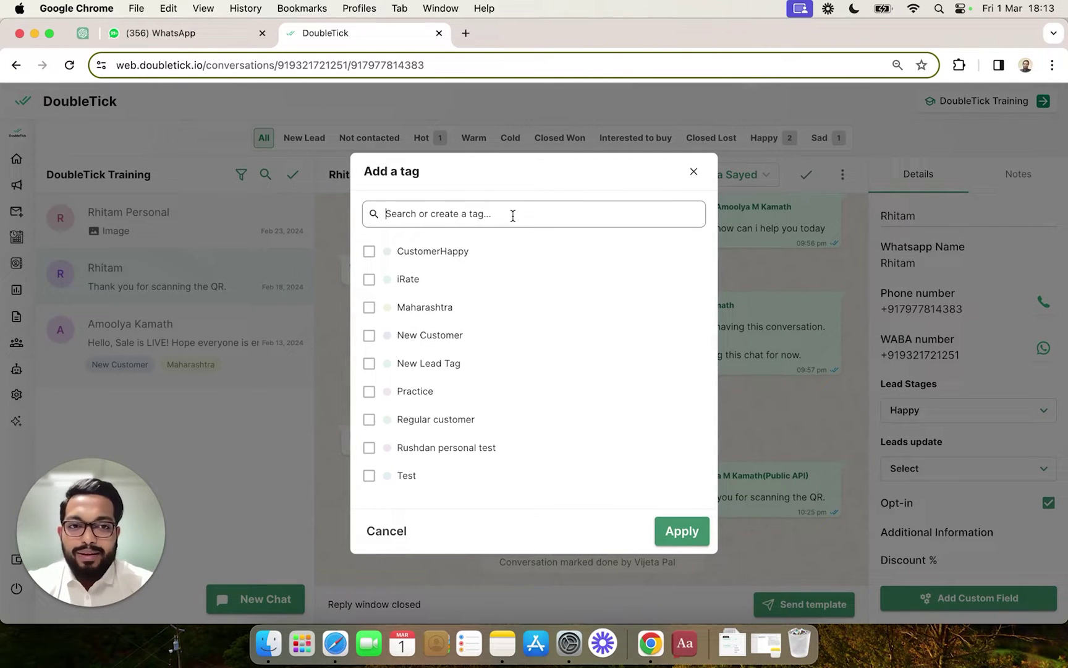
type("New Cus")
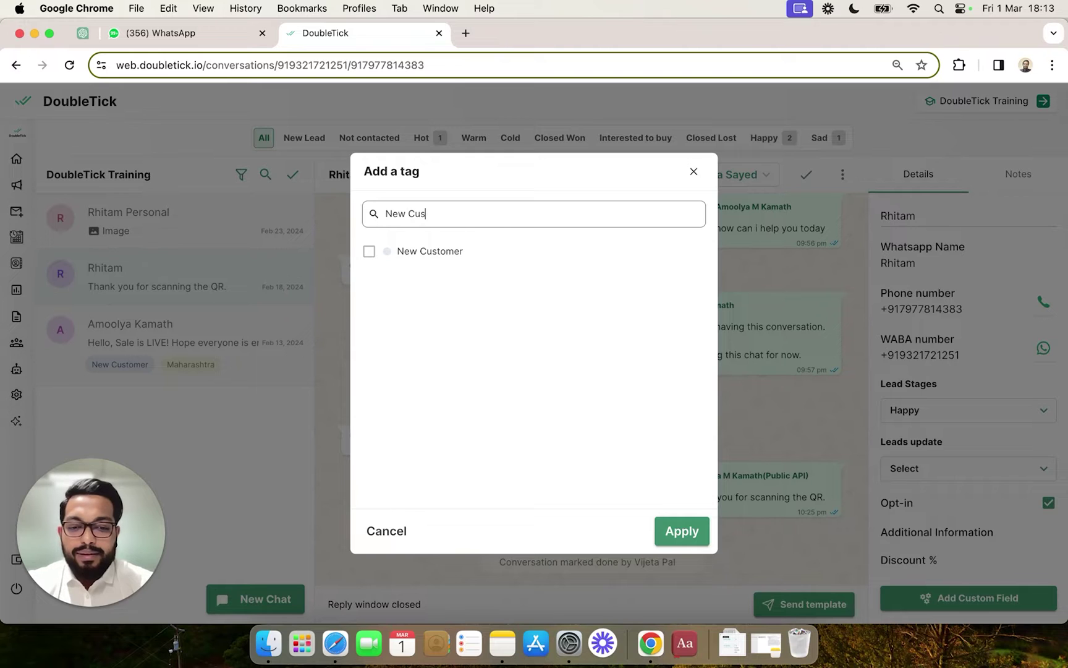
type("tomer")
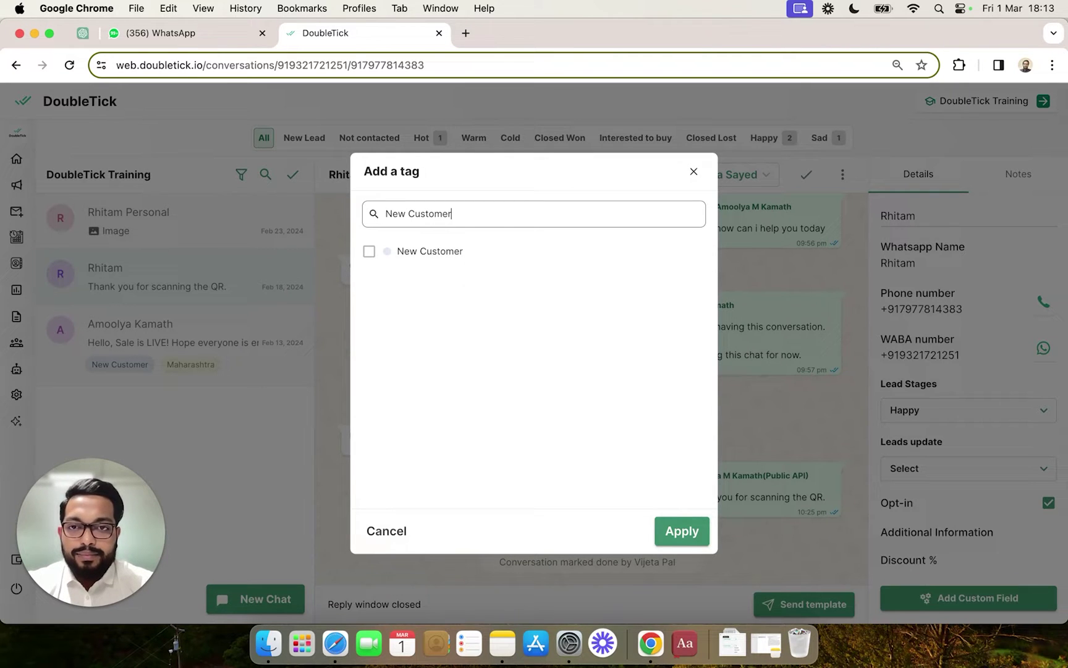
type(" Feb")
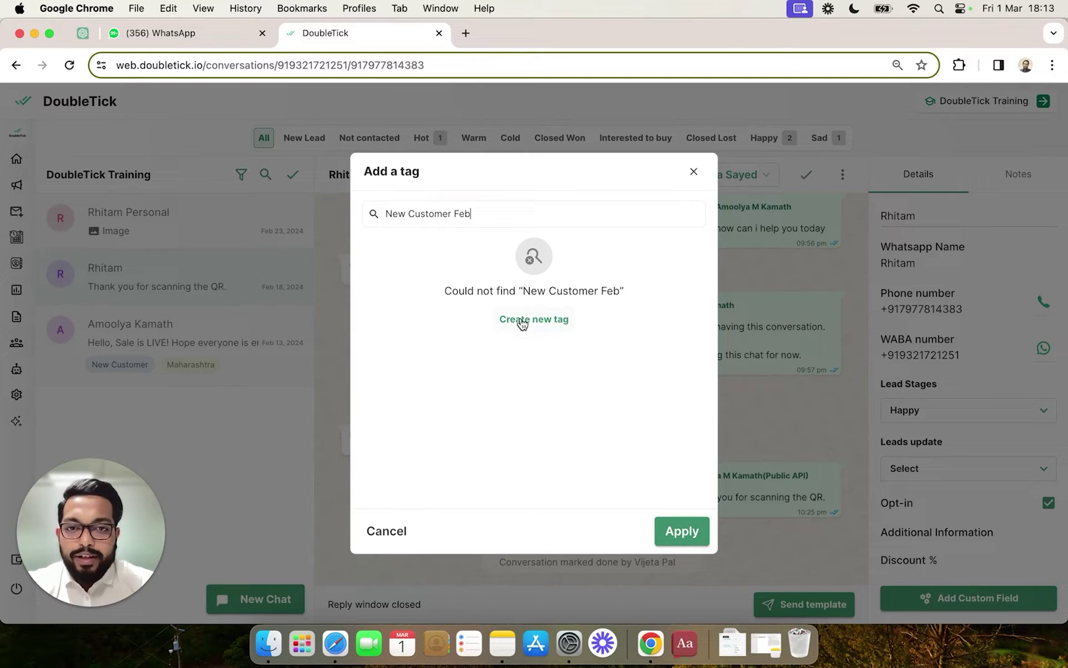
left_click(547, 323)
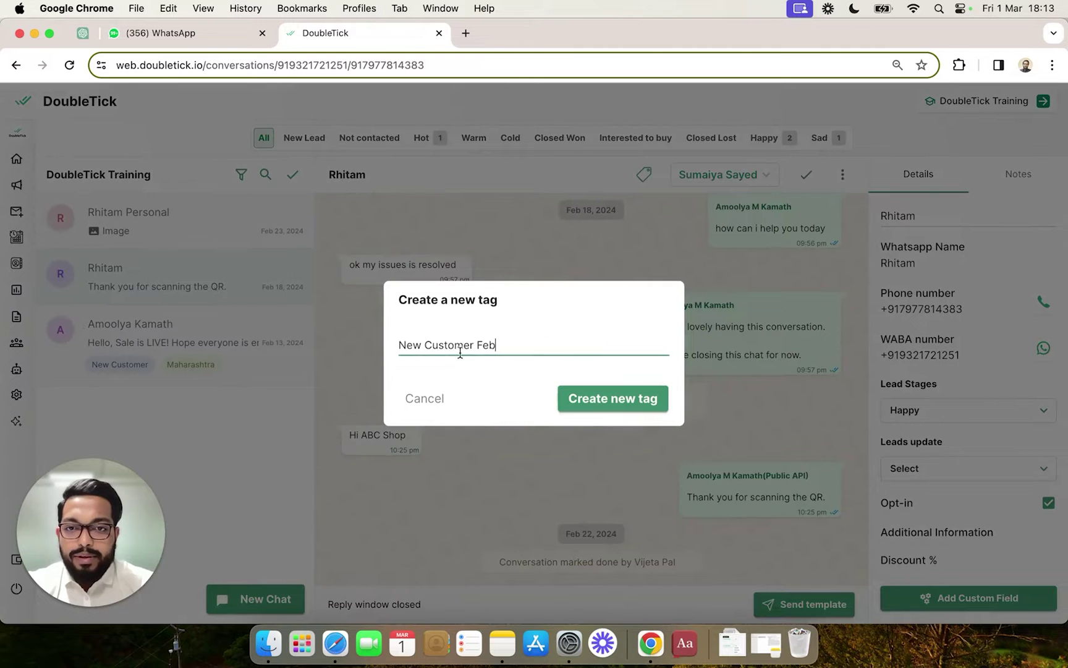
Step: Create New Customer Feb and apply it, New Customer and New Lead Tag to the chat
left_click(584, 406)
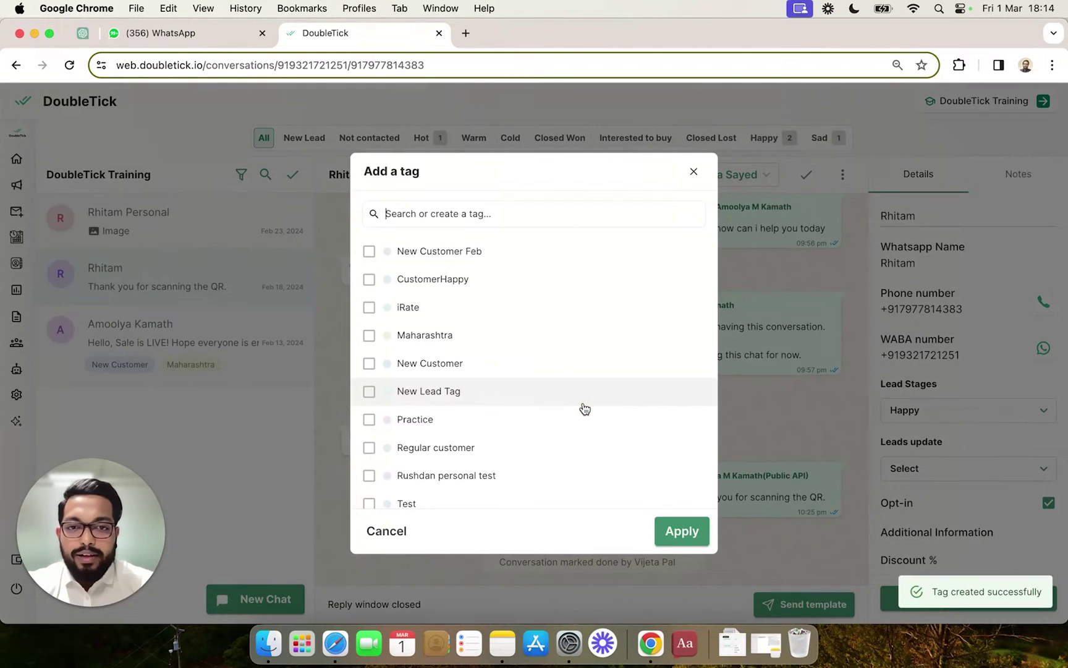
scroll(585, 408, "down", 1)
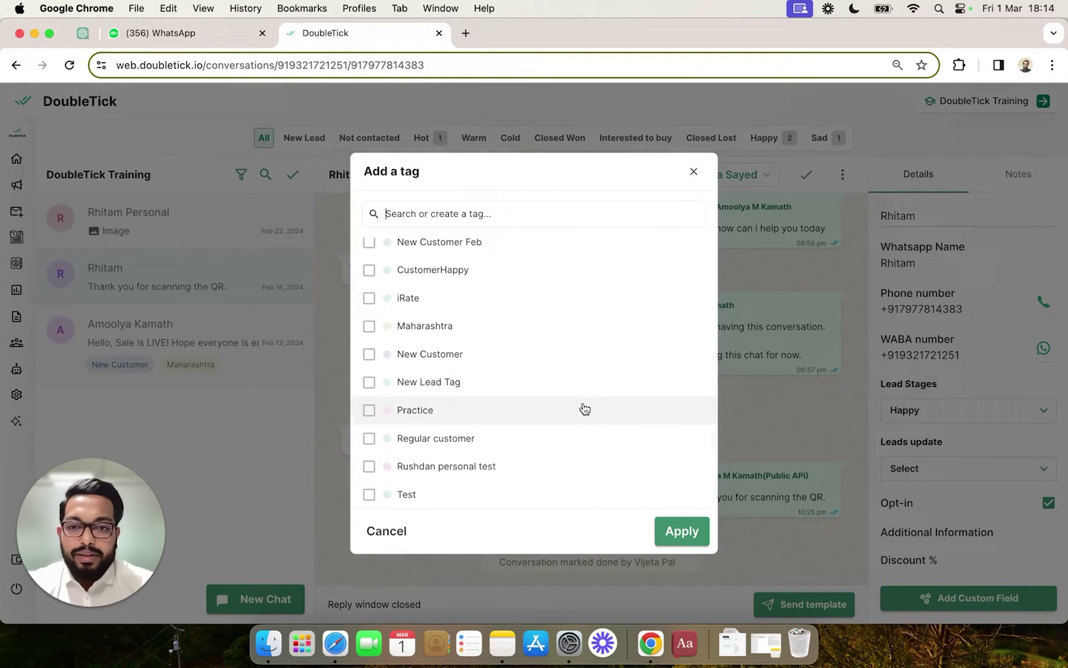
type("new")
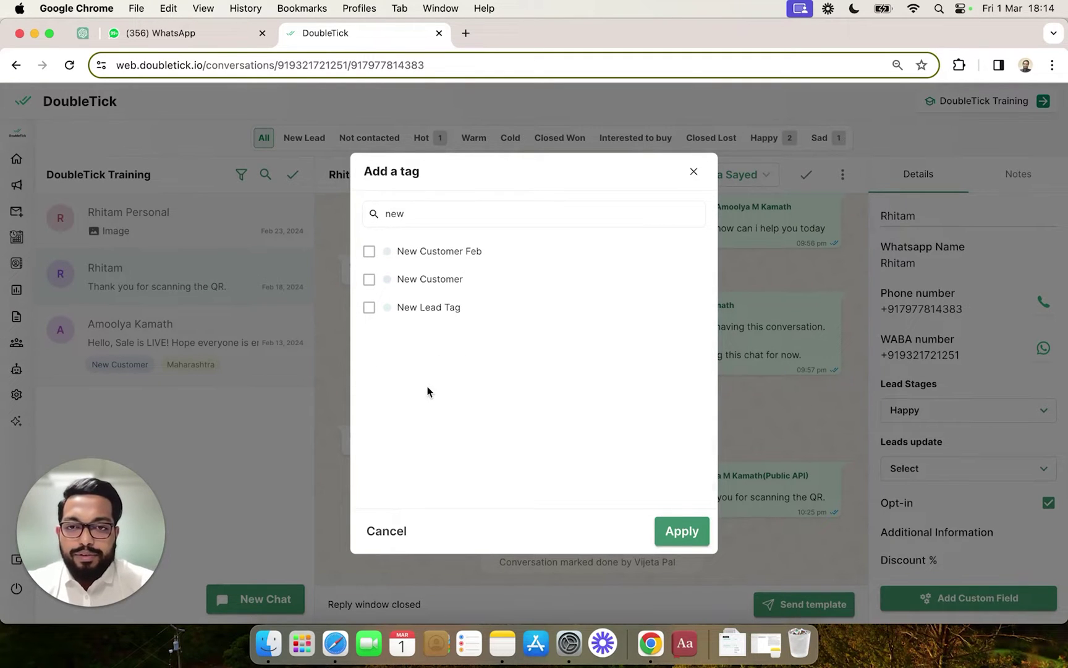
left_click(423, 279)
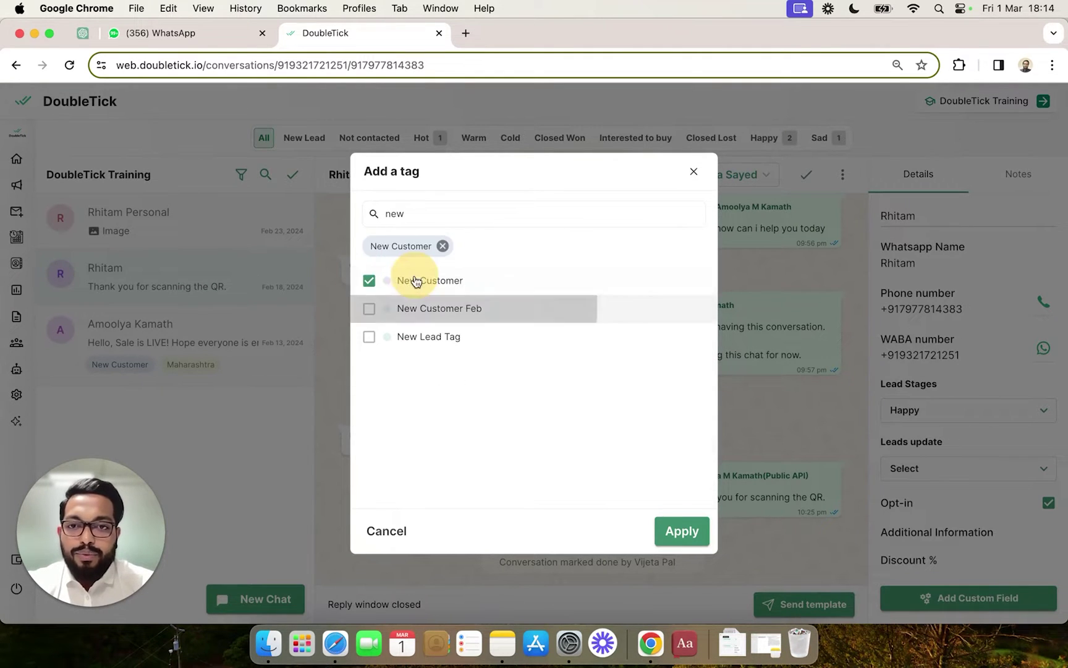
left_click(421, 336)
left_click(413, 344)
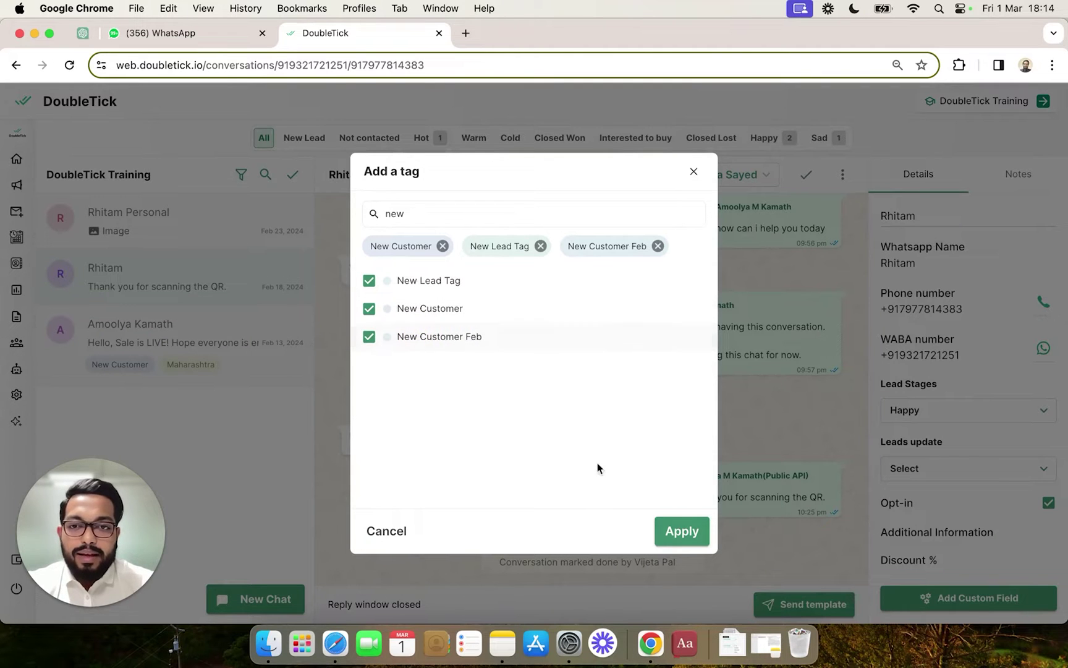
left_click(683, 531)
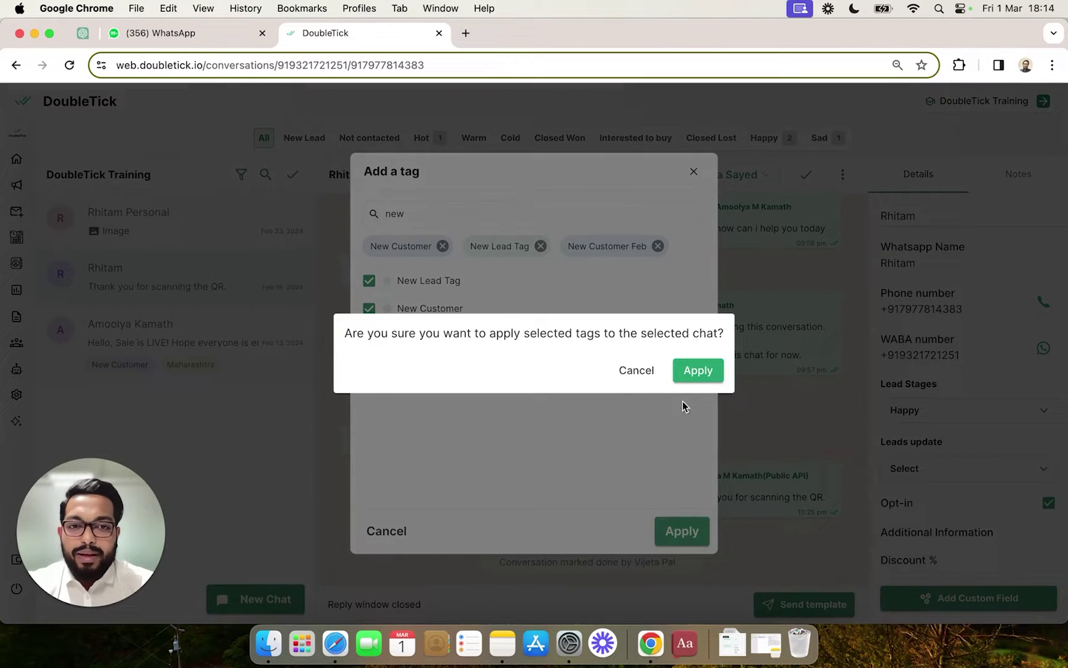
left_click(683, 371)
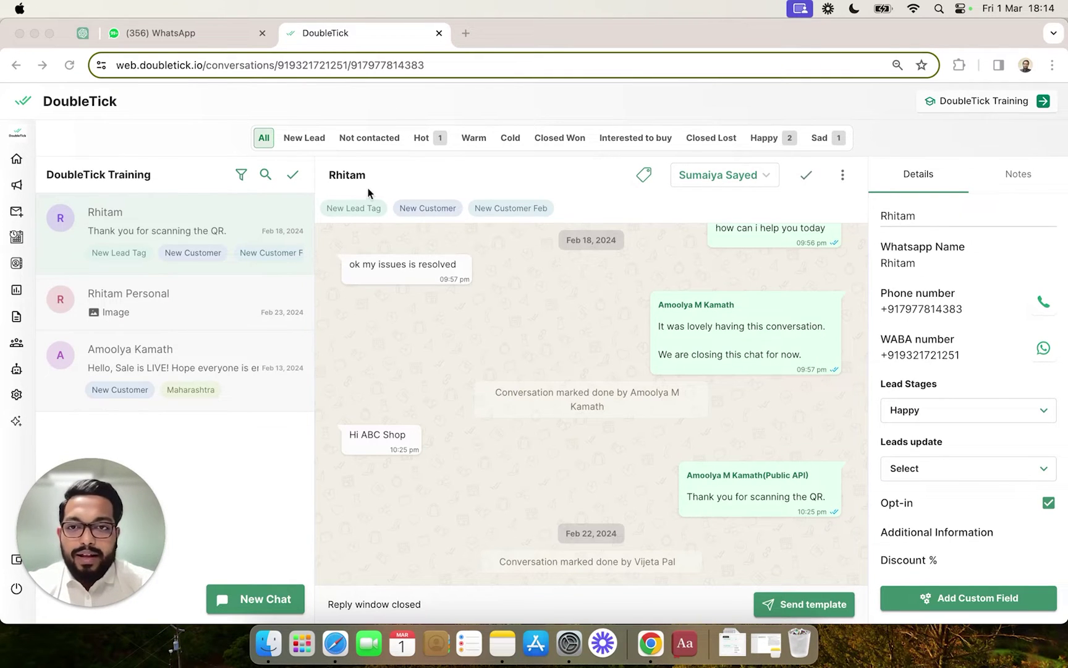
Step: Remove New Customer and New Customer Feb from the chat, leaving only New Lead Tag
left_click(644, 175)
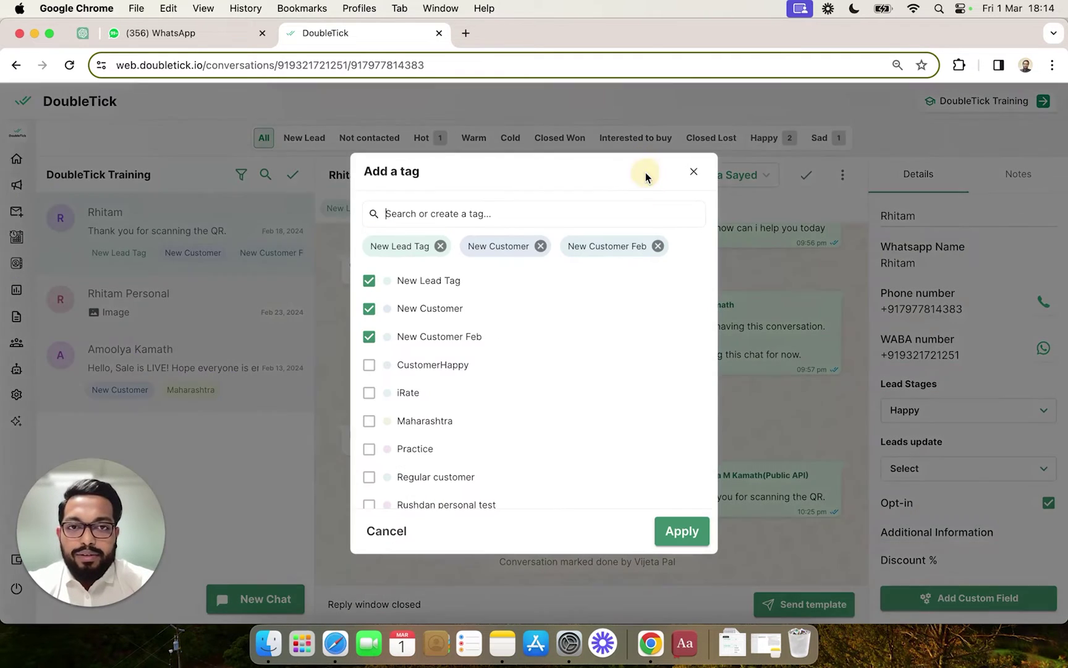
left_click(542, 246)
left_click(557, 247)
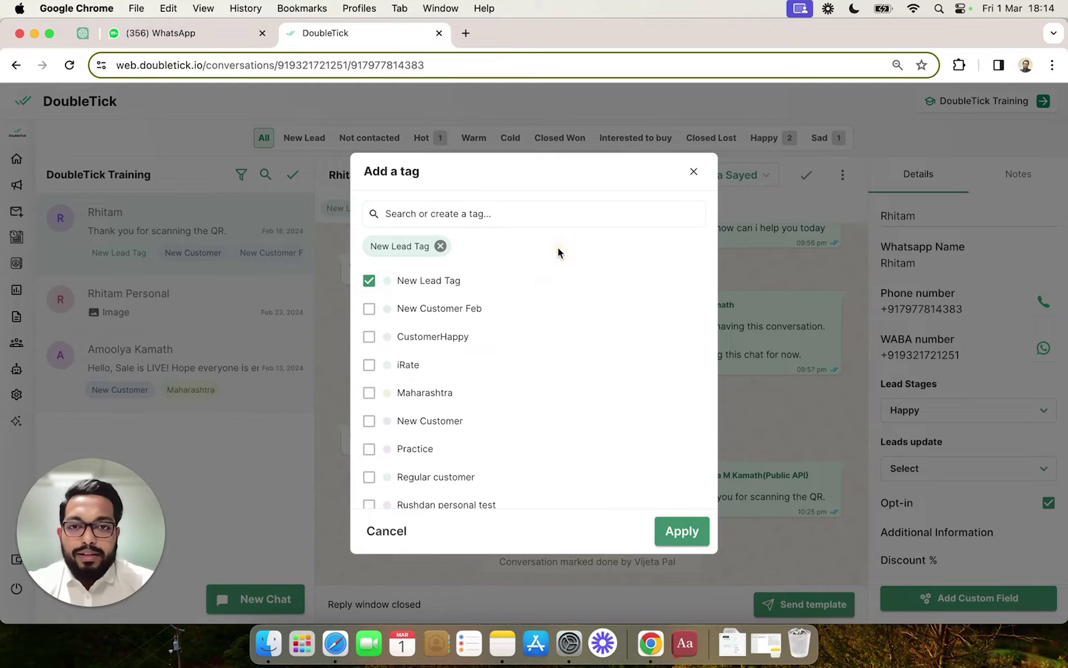
left_click(683, 531)
left_click(698, 371)
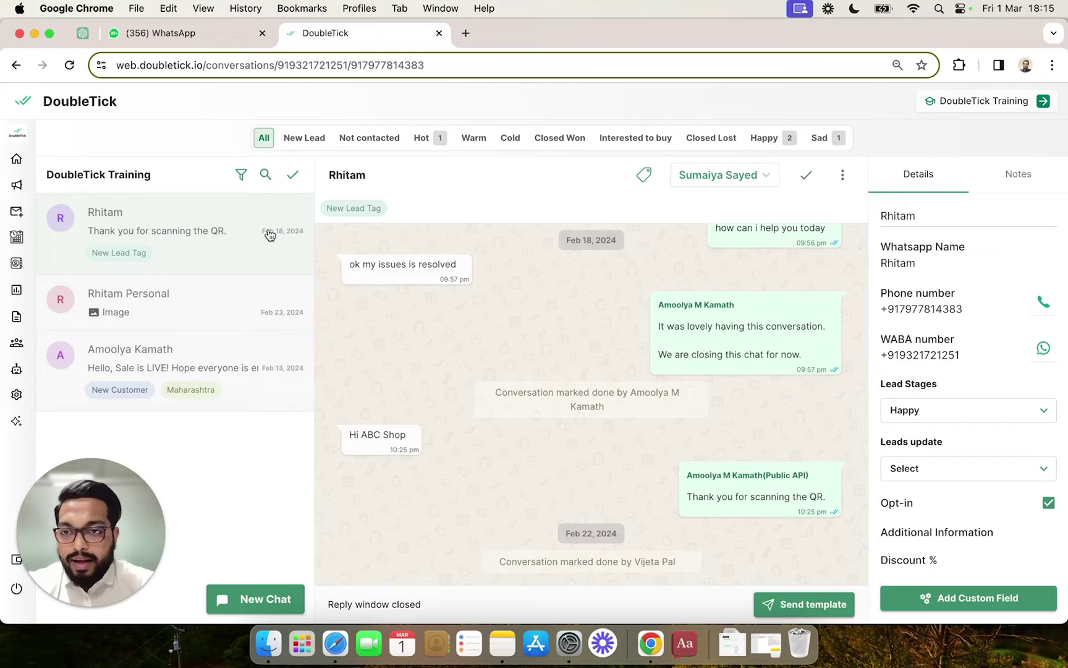
Step: Select the New Lead Tag chat and the Maharashtra chat together
left_click(294, 181)
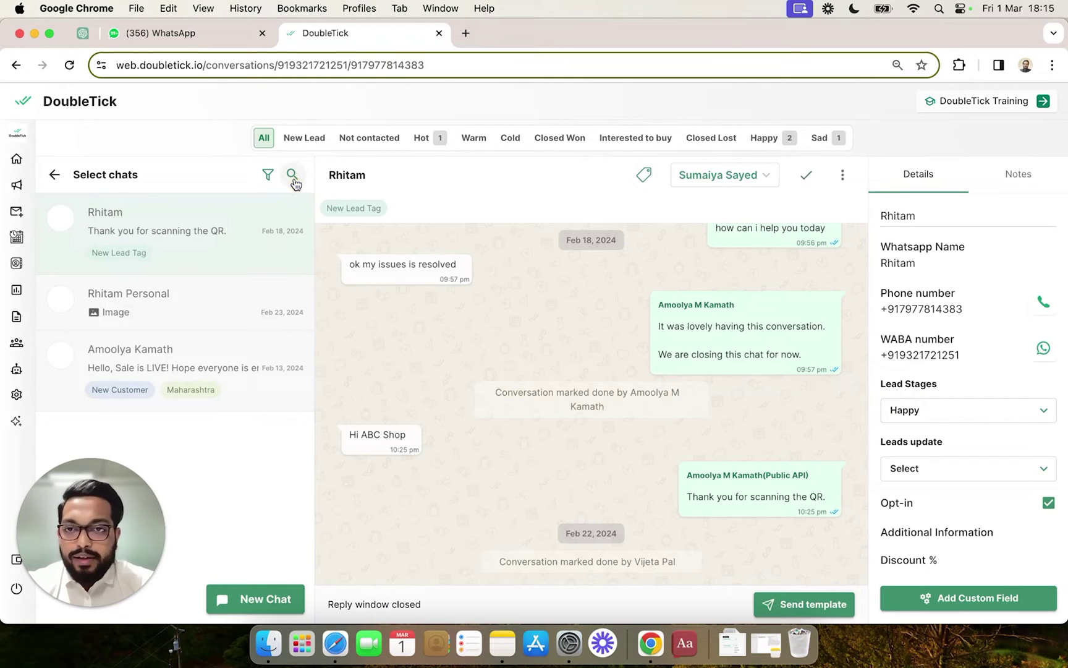
left_click(61, 224)
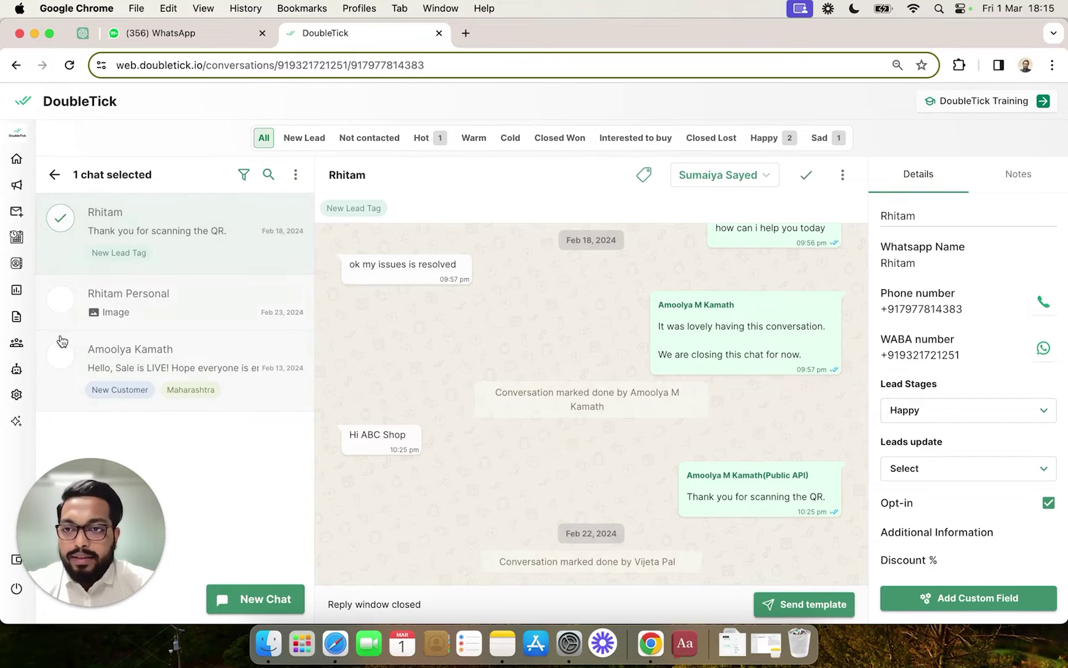
left_click(60, 358)
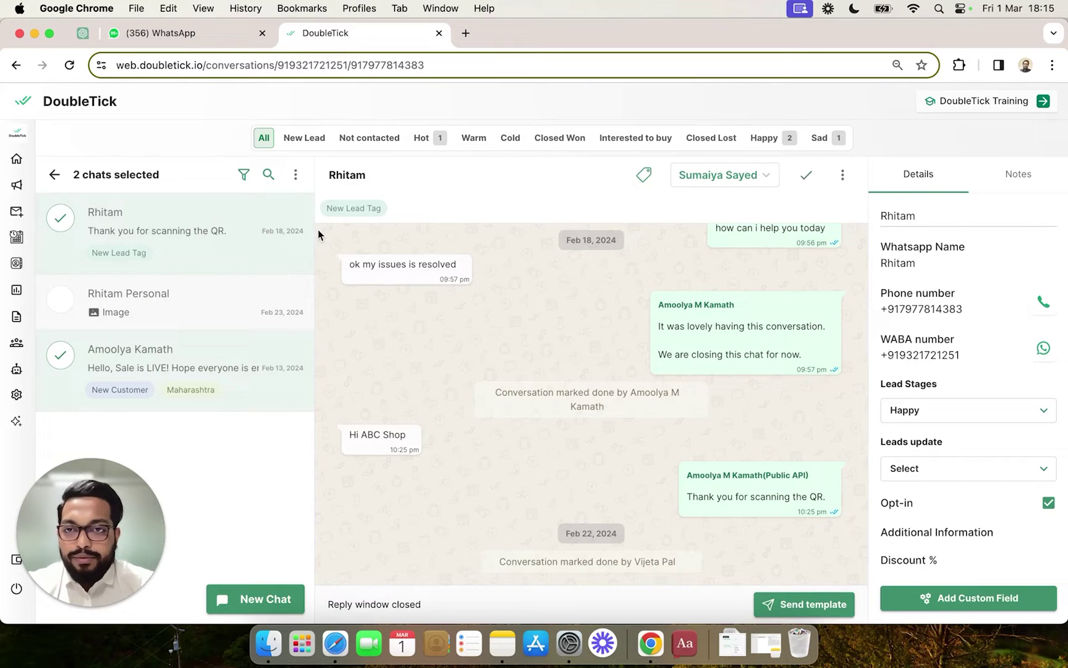
Step: Bulk-apply the iRate and New Customer Feb tags to both selected chats
left_click(301, 182)
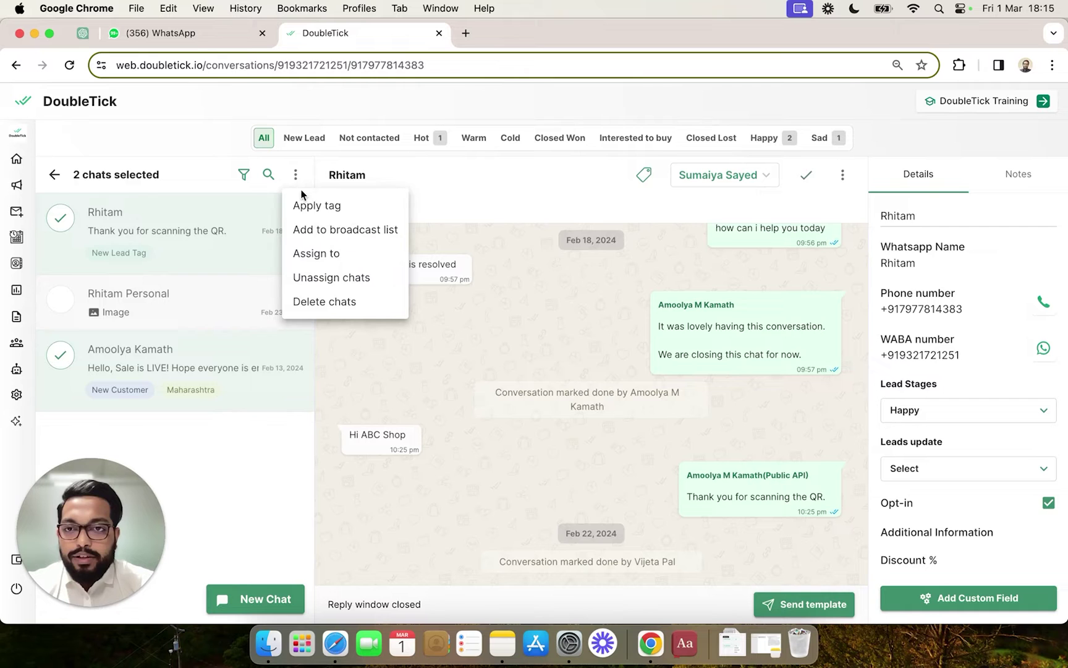
left_click(318, 205)
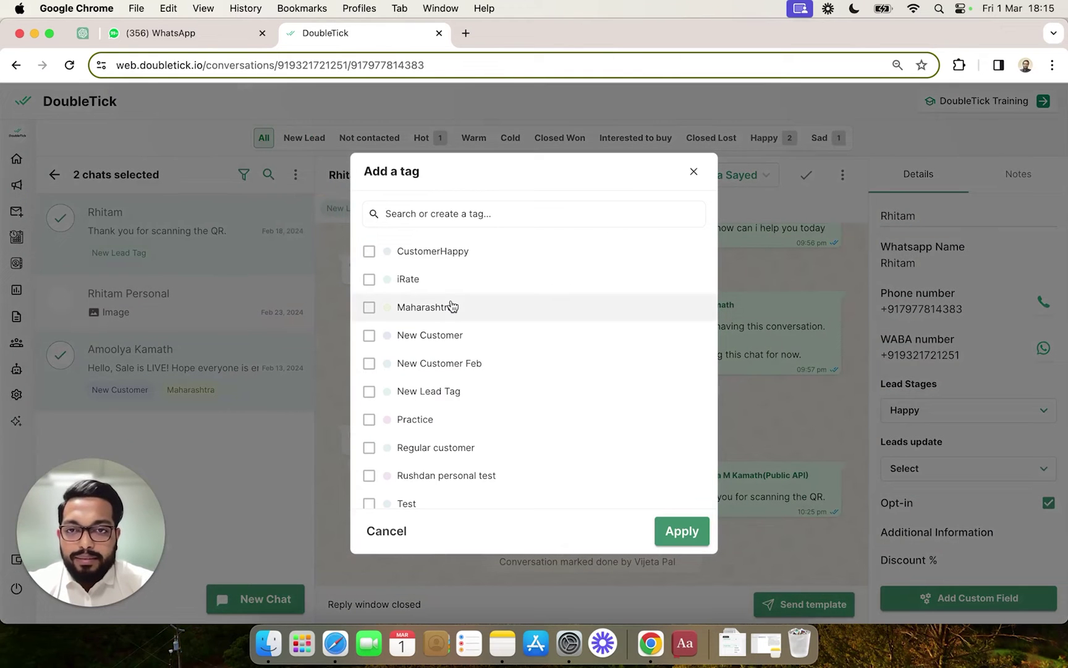
left_click(436, 284)
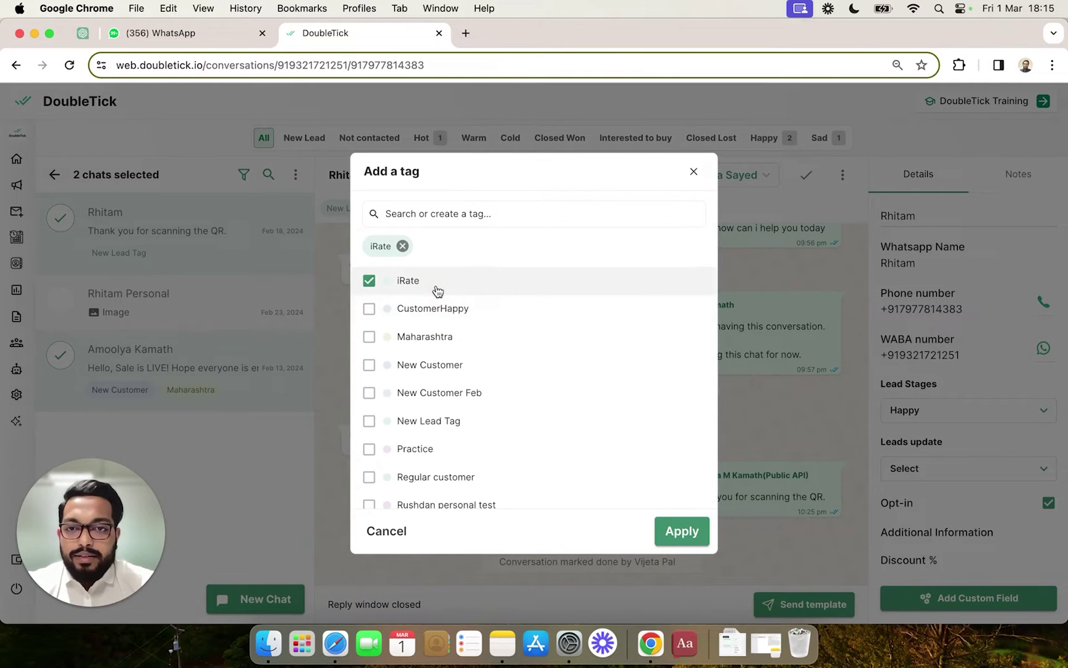
scroll(526, 471, "down", 1)
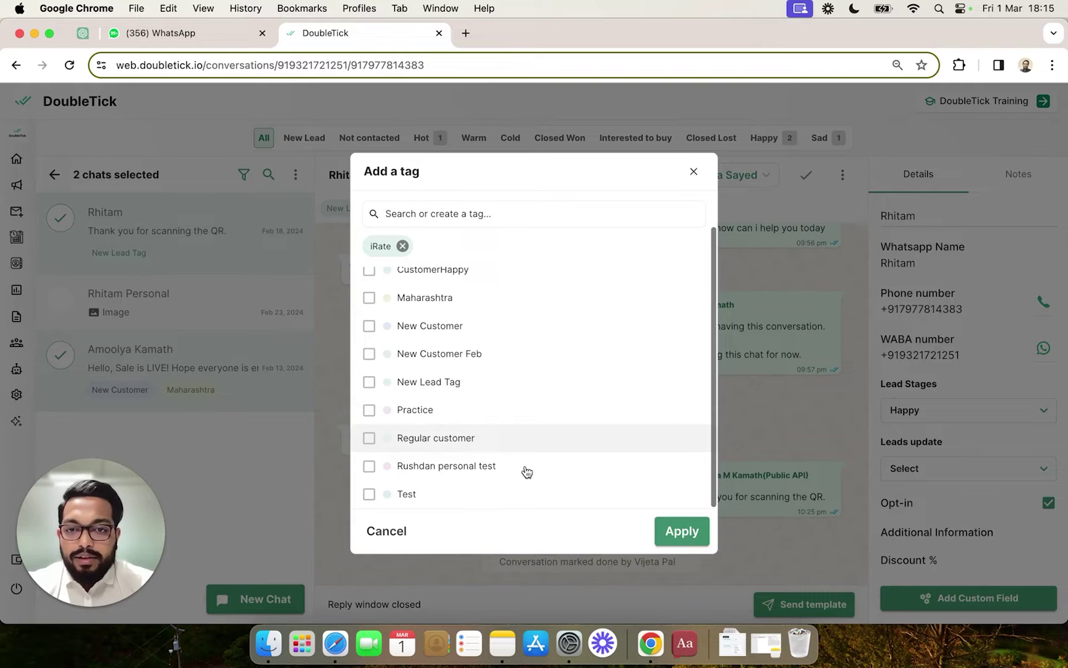
left_click(487, 358)
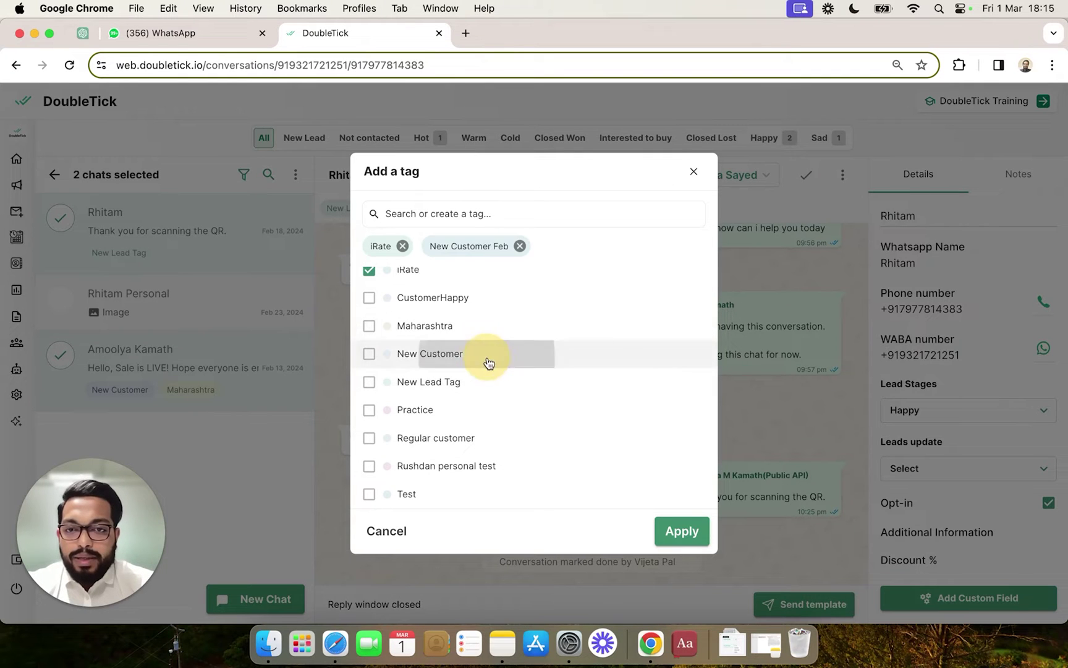
left_click(681, 531)
left_click(688, 369)
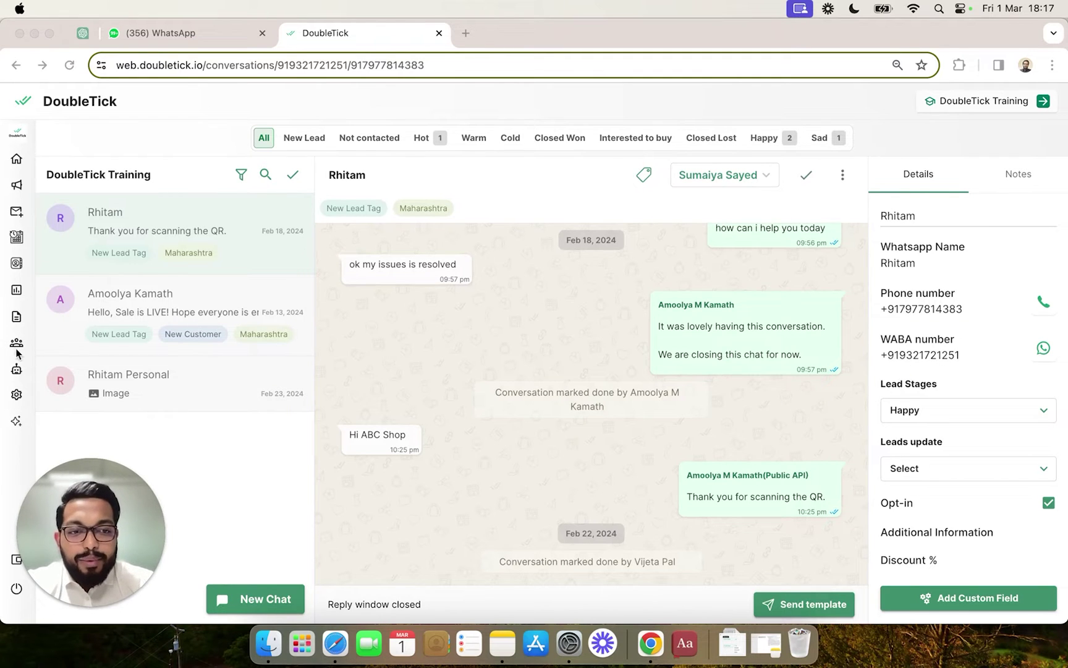
Step: Go to Bot Studio and start a new bot
left_click(25, 452)
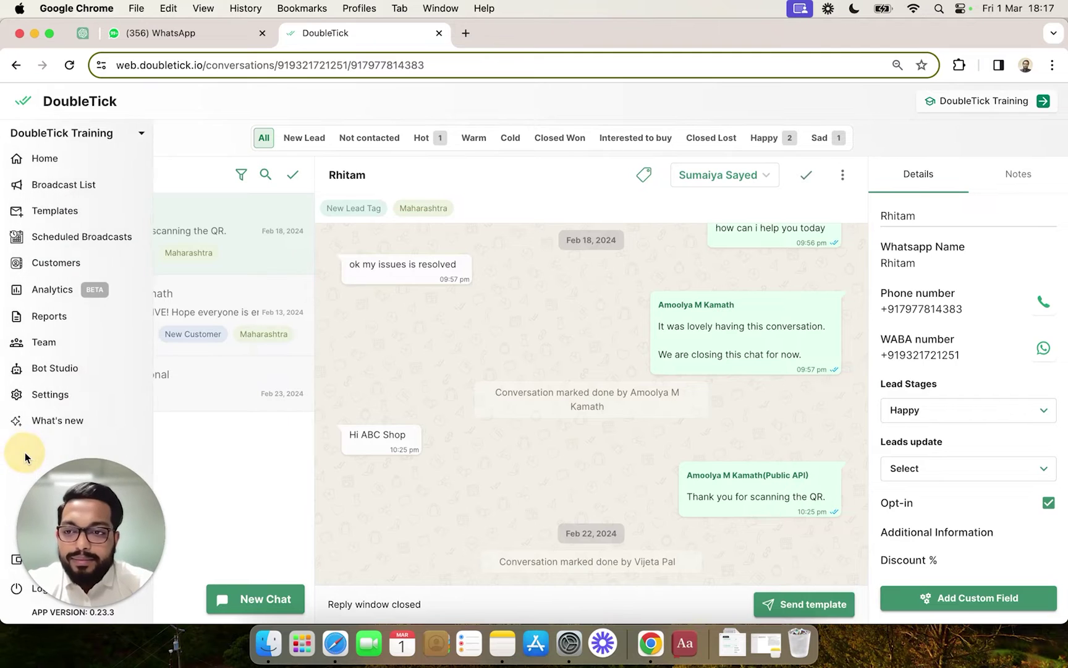
left_click(112, 369)
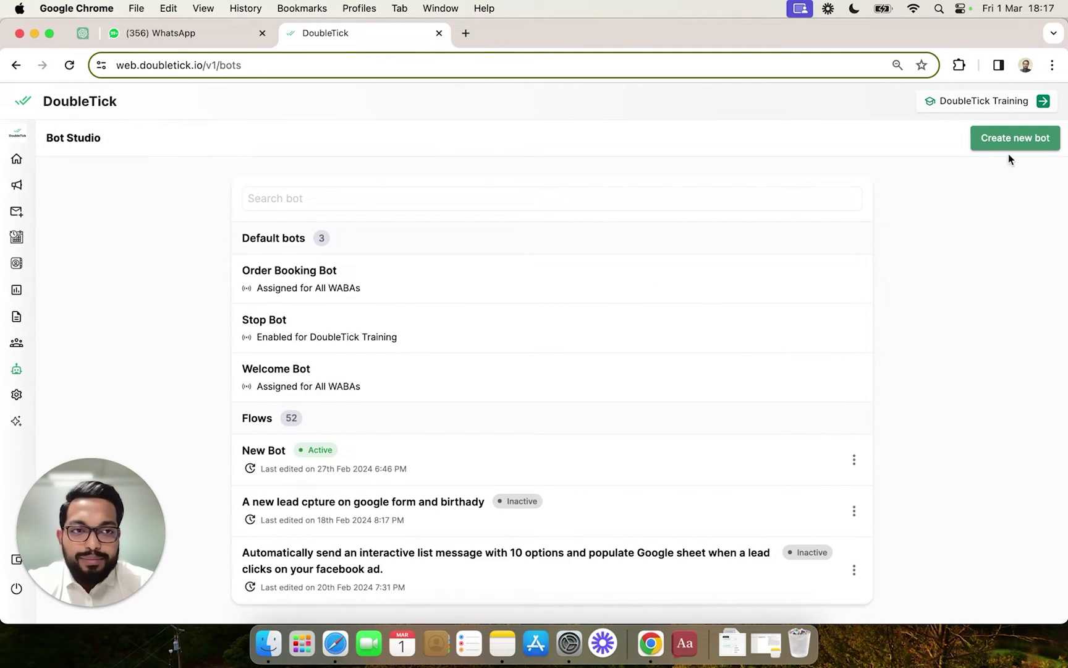
left_click(991, 141)
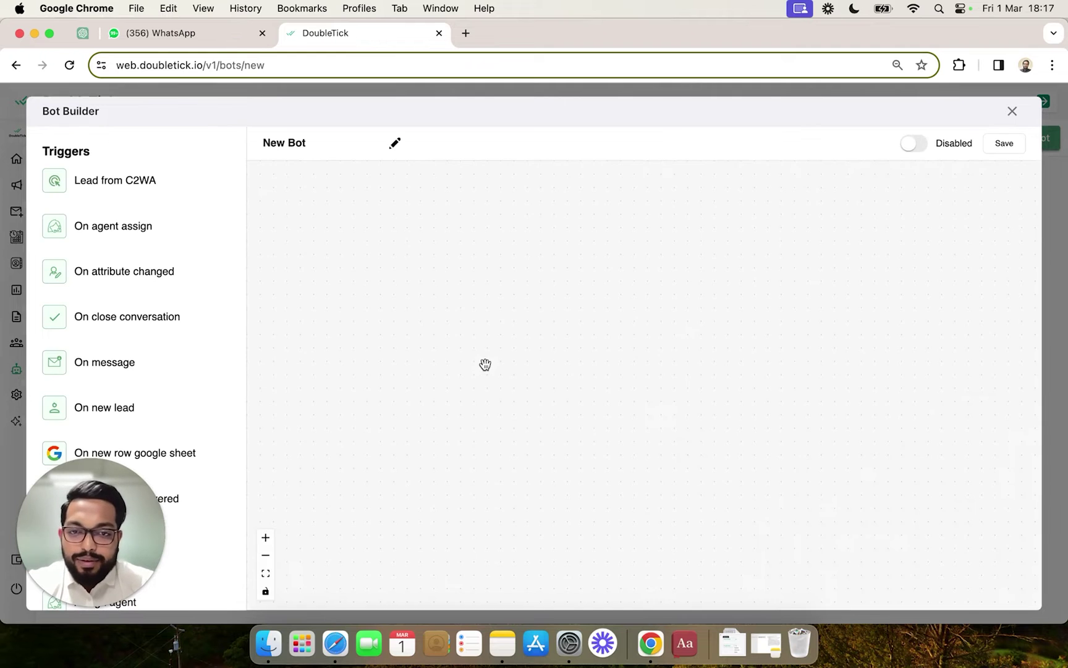
Step: Add an On message trigger with keyword SHOP as the bot's starting point
scroll(117, 310, "down", 2)
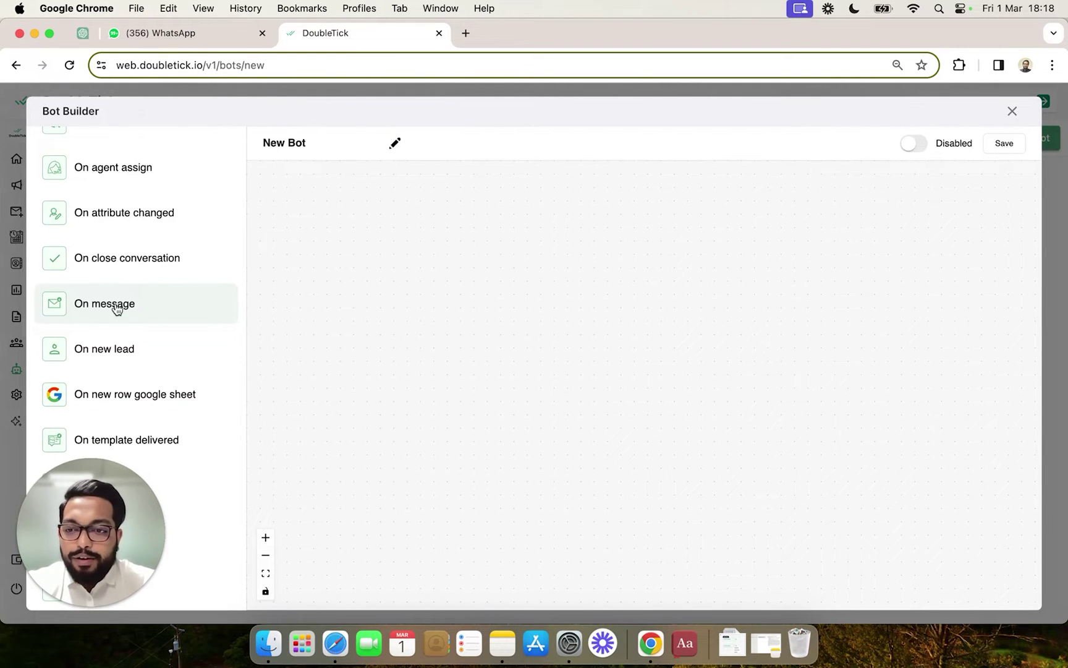
left_click_drag(117, 309, 381, 253)
left_click(405, 278)
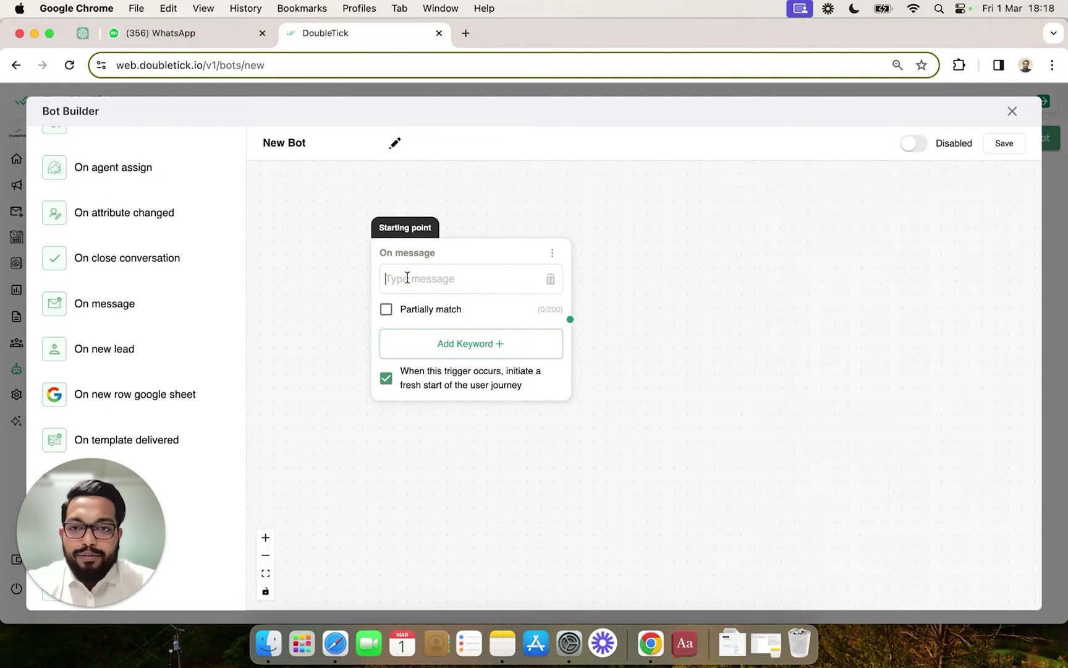
type("SHOP")
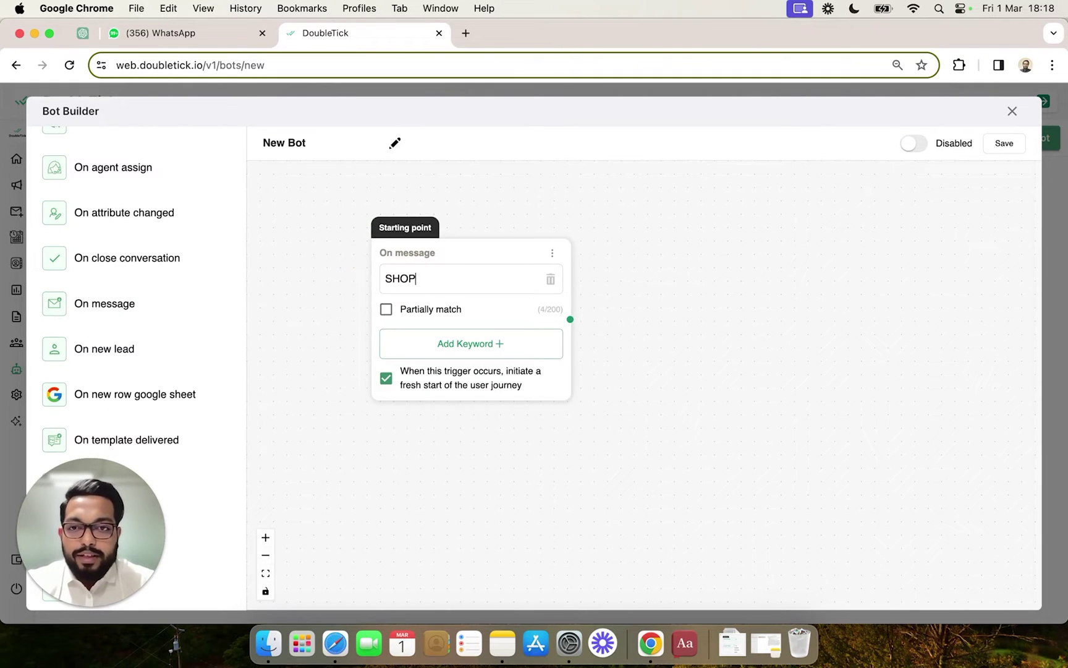
left_click_drag(503, 254, 401, 223)
Step: Add a Set tags step and connect it after the SHOP trigger
scroll(228, 365, "down", 5)
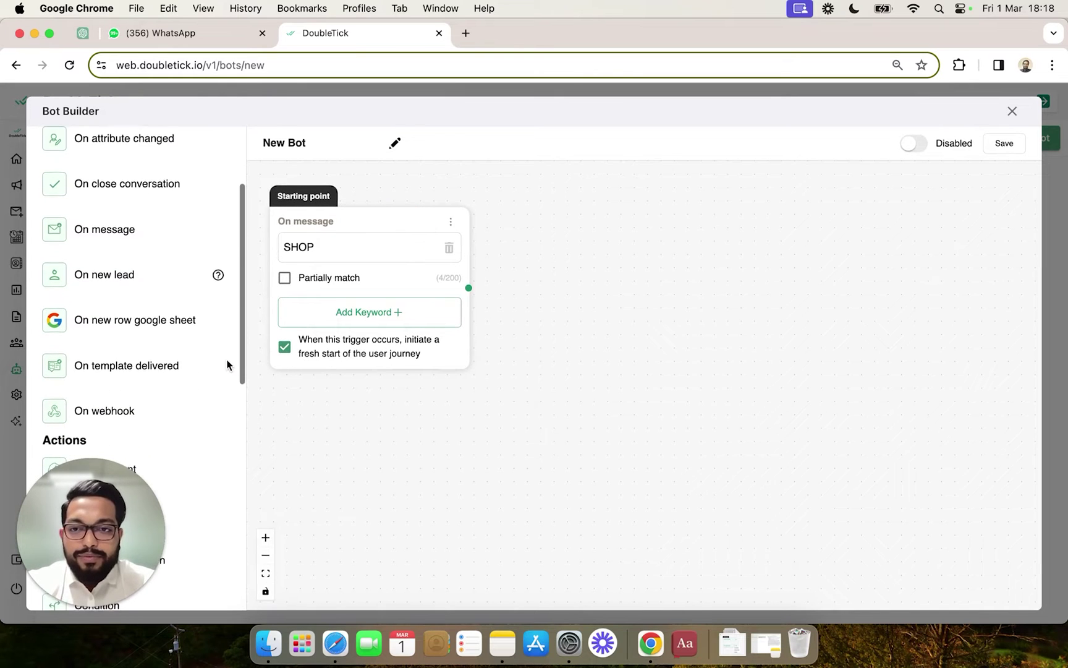
scroll(228, 365, "down", 4)
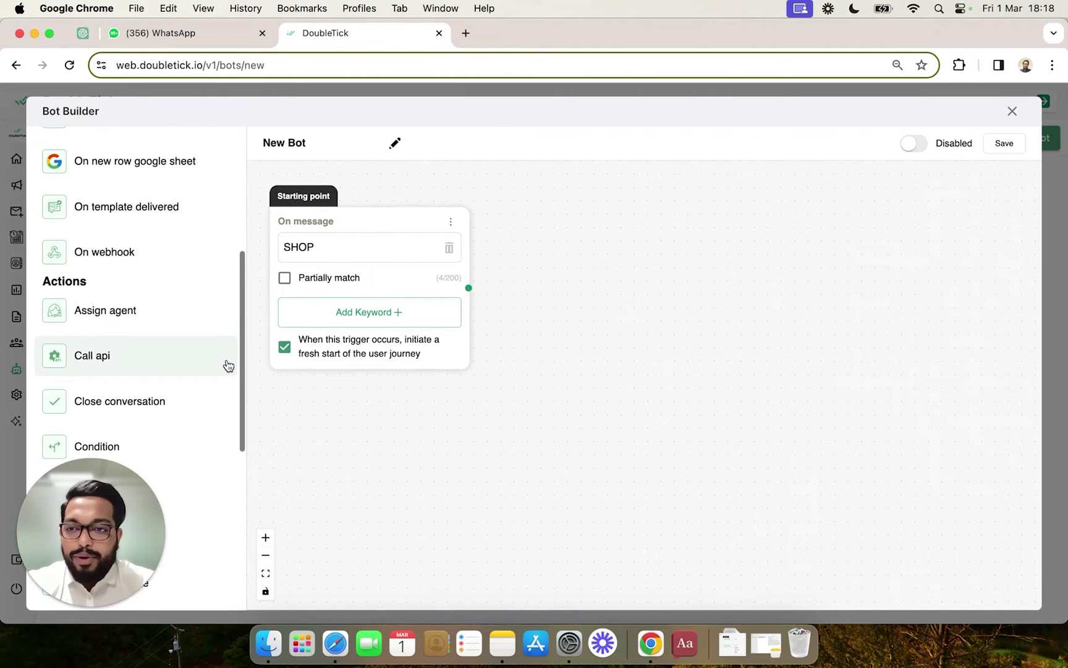
scroll(228, 366, "up", 10)
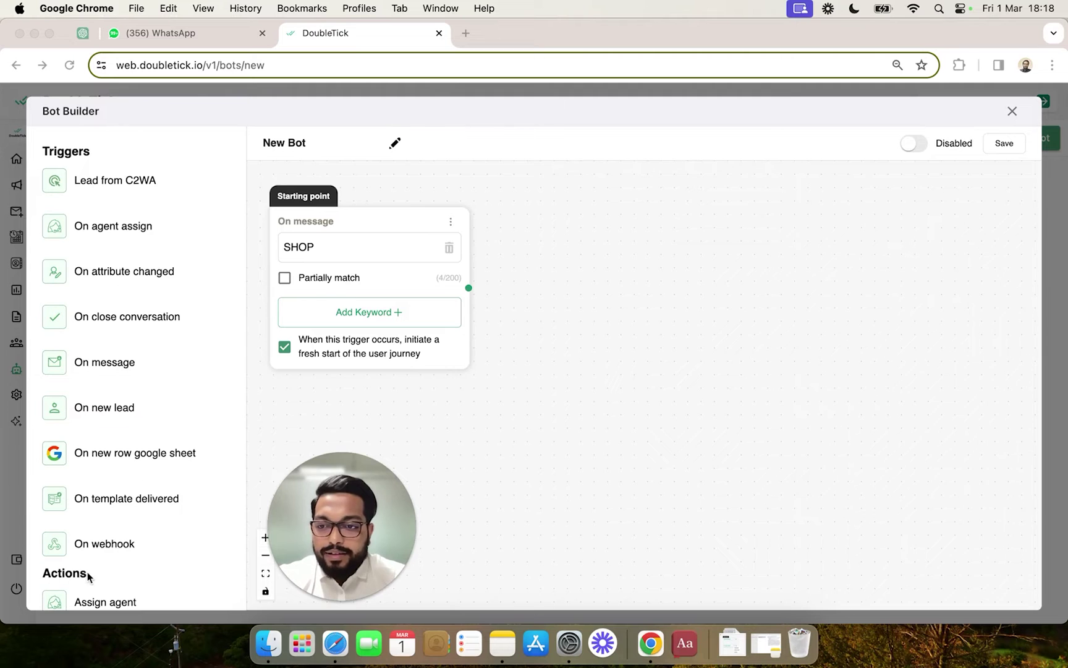
scroll(88, 575, "down", 15)
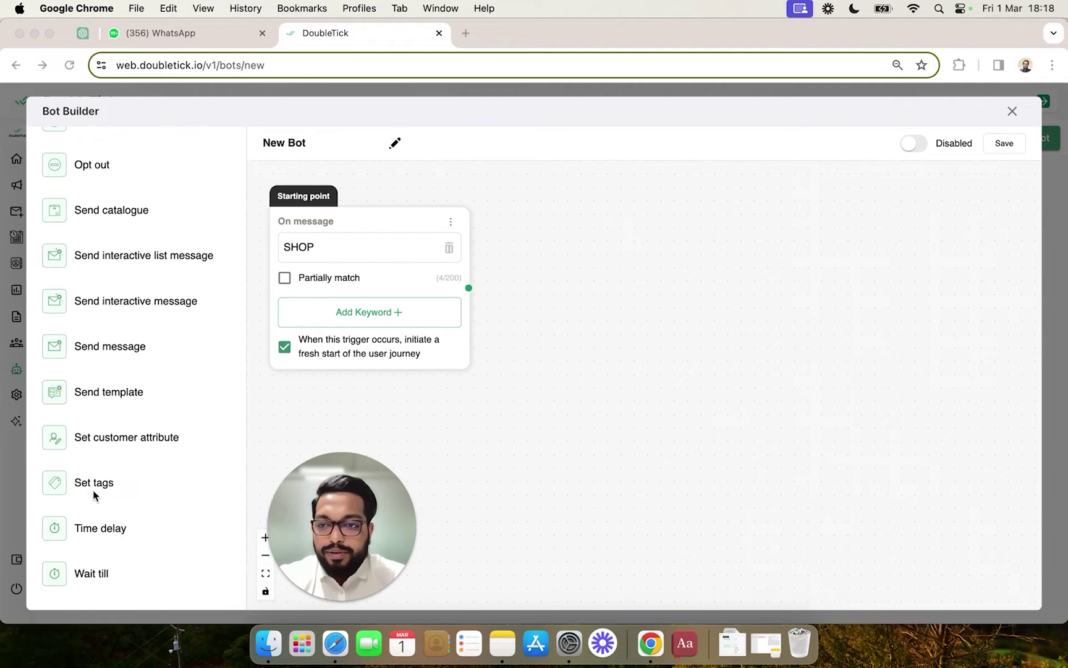
left_click_drag(93, 483, 572, 215)
left_click_drag(466, 288, 609, 227)
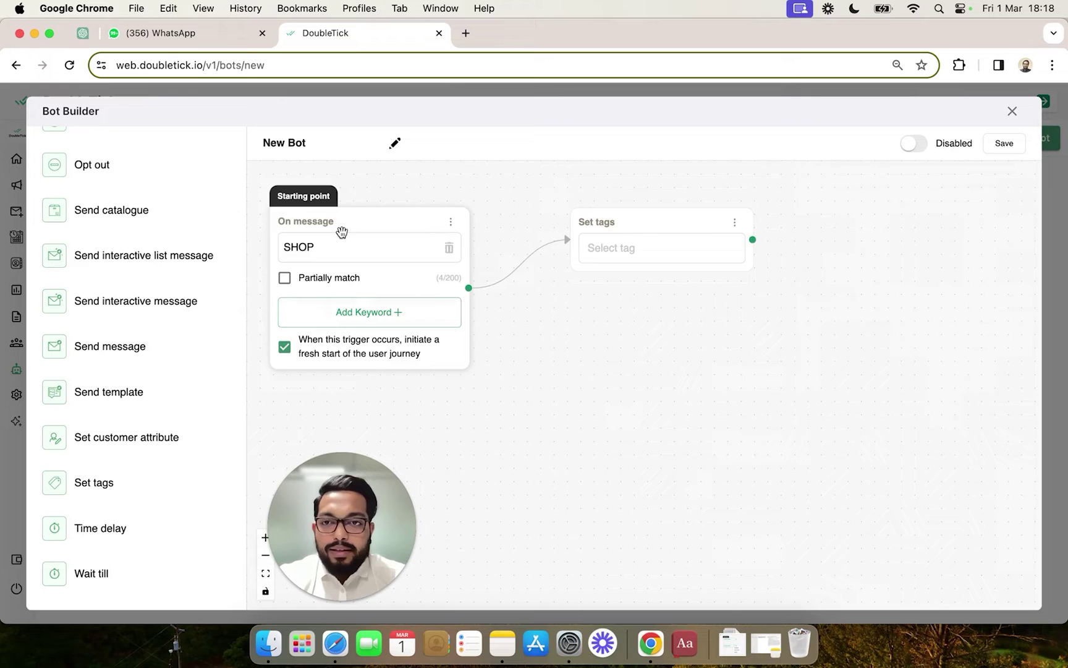
Step: Make the Set tags step assign the New Customer Feb and SHOP tags
left_click(640, 245)
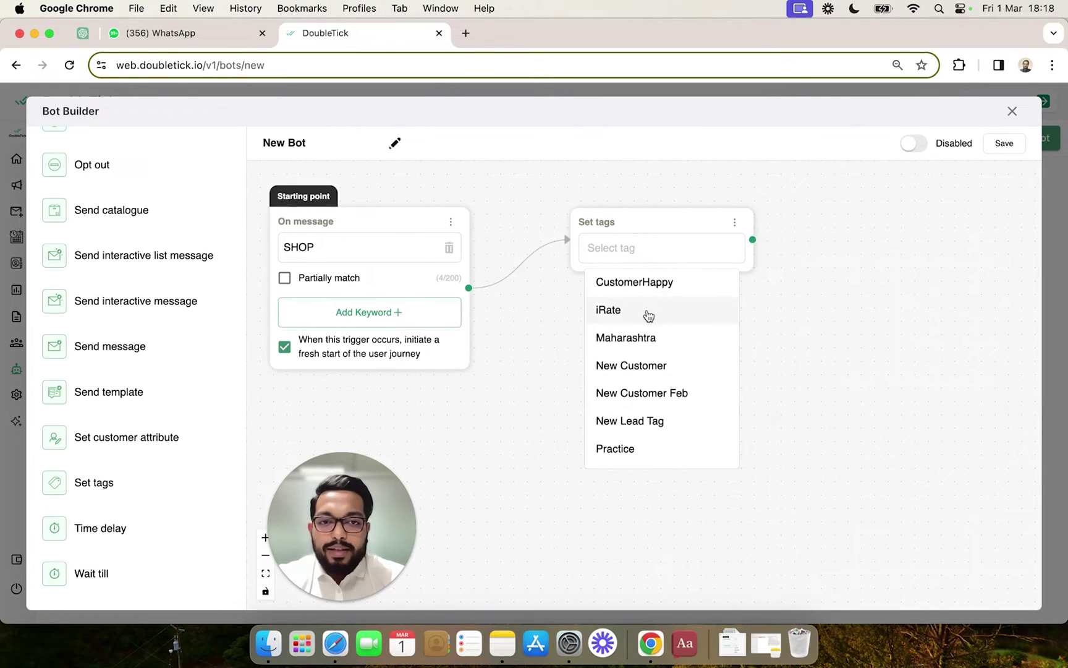
scroll(650, 338, "down", 3)
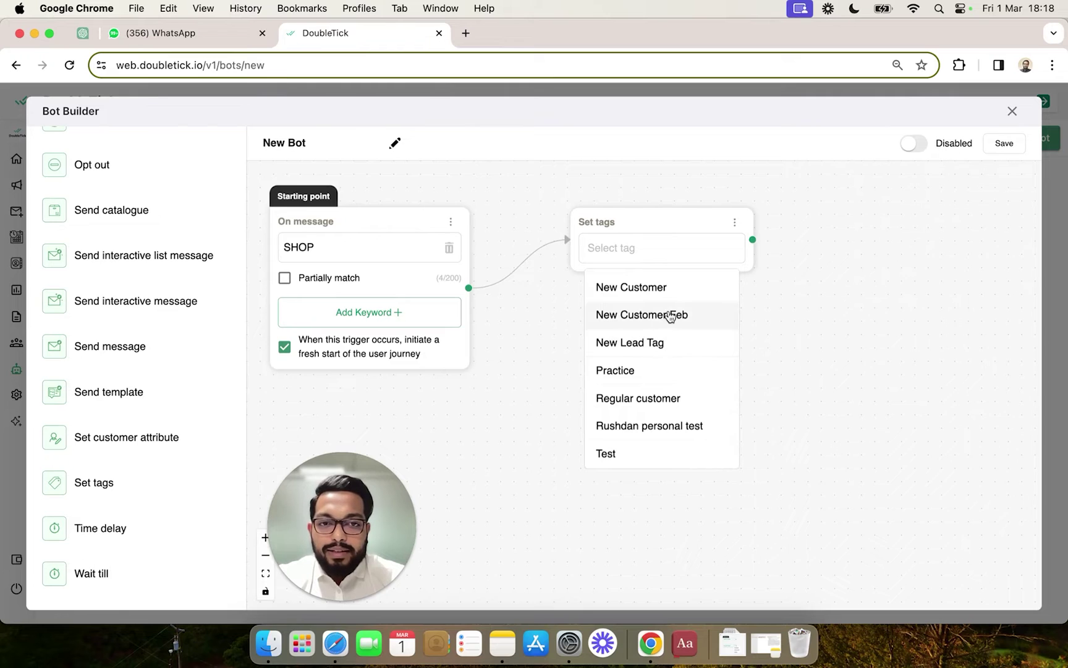
left_click(669, 316)
left_click(685, 270)
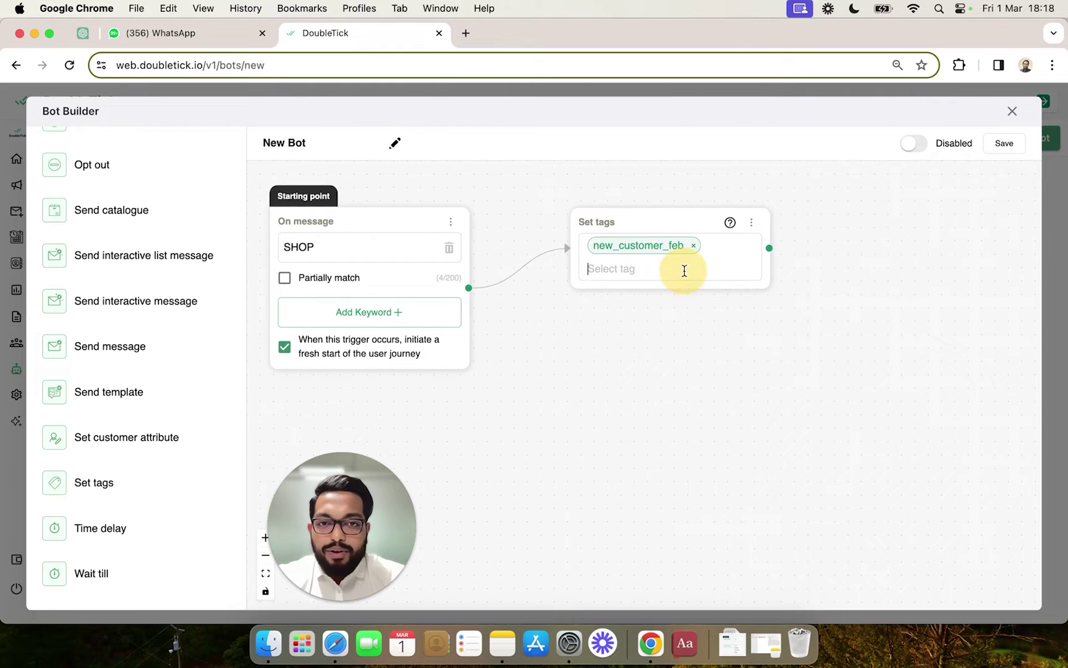
type("SHOP")
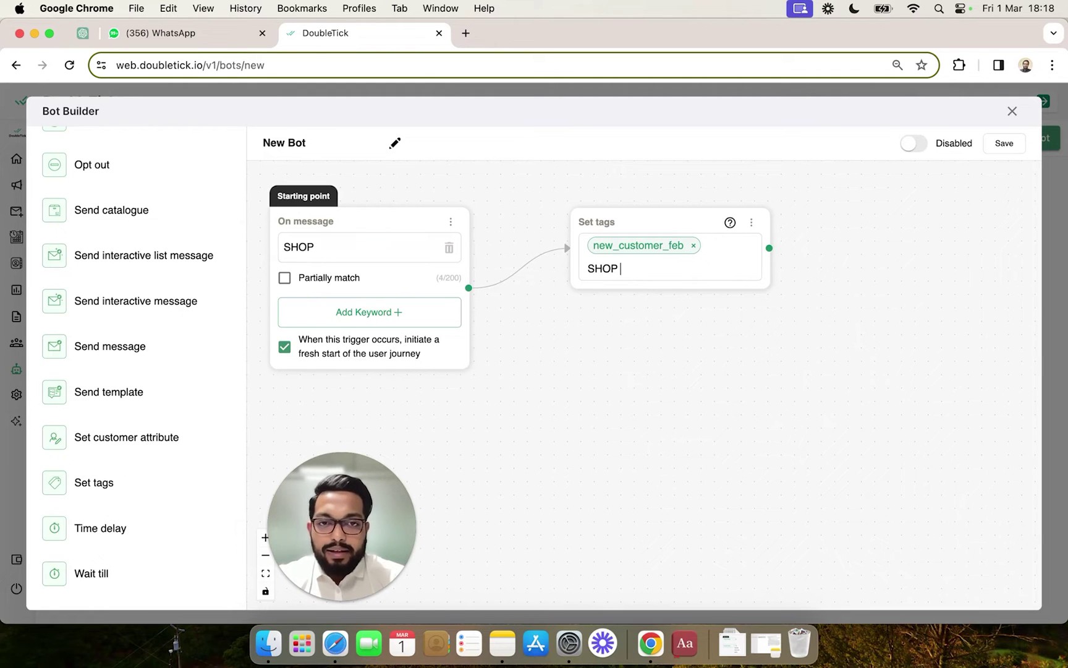
key("Return")
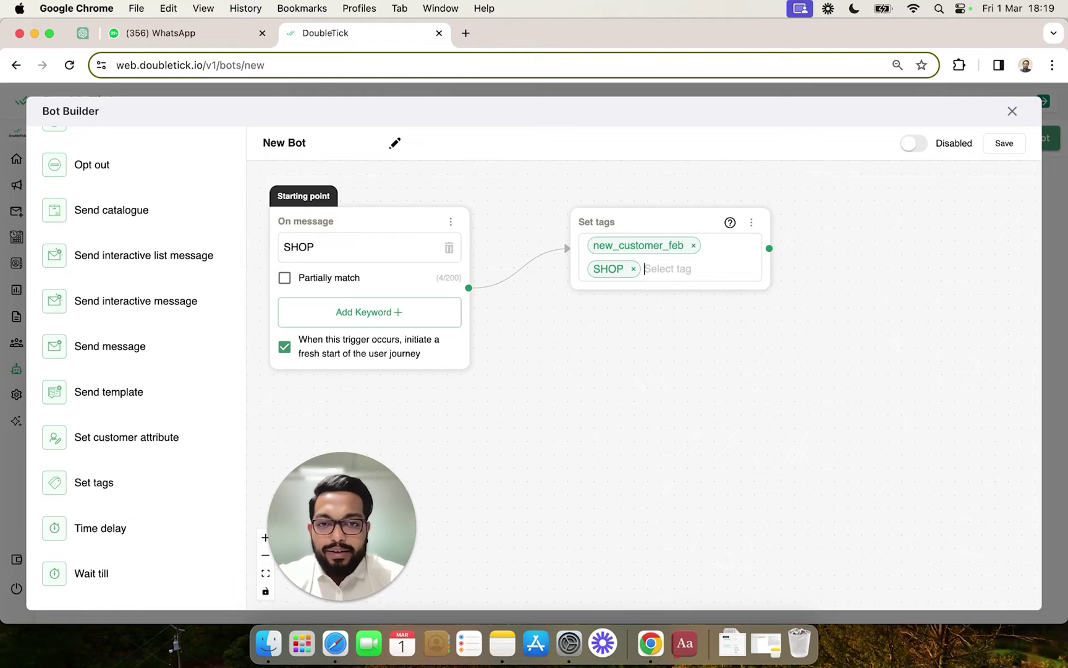
Step: Enable and save New Bot, then close the Bot Builder
left_click(914, 144)
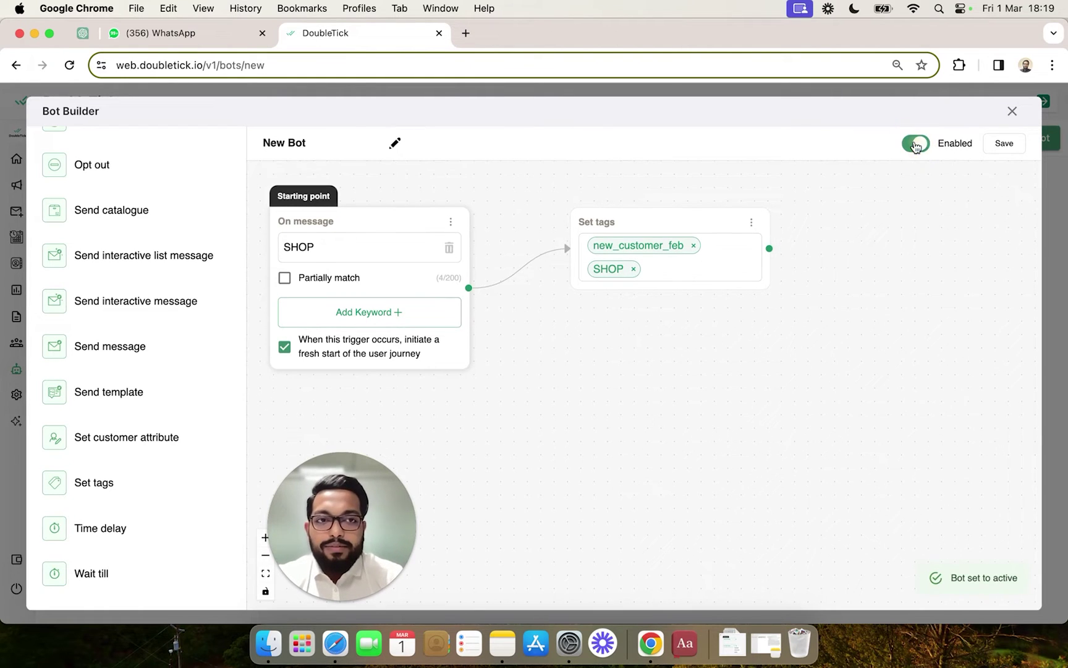
left_click(1000, 145)
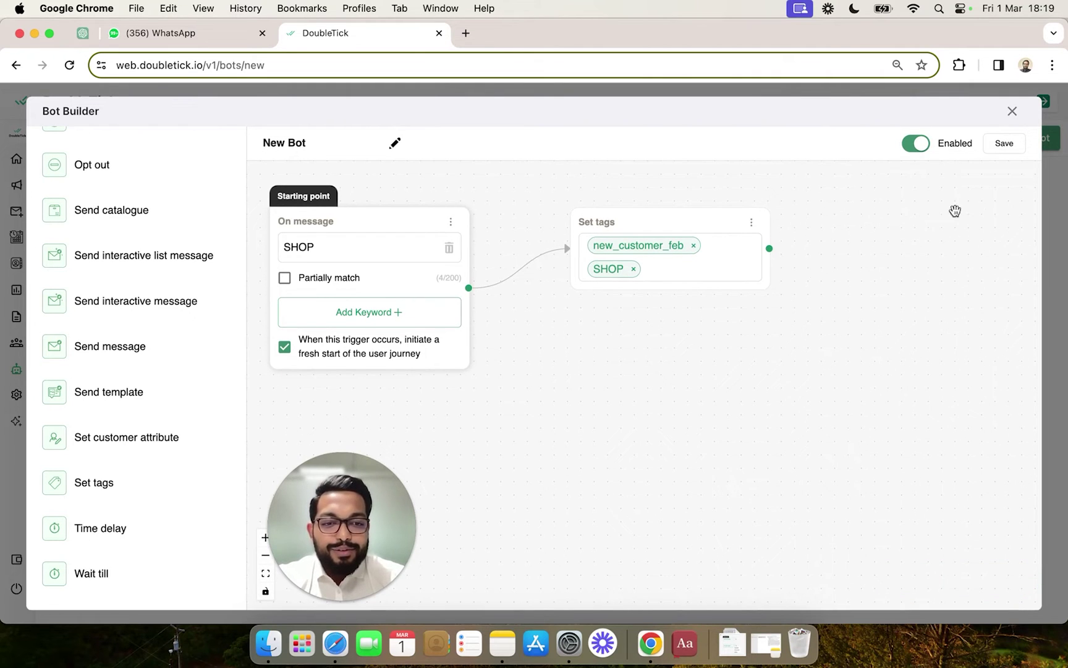
left_click(1012, 112)
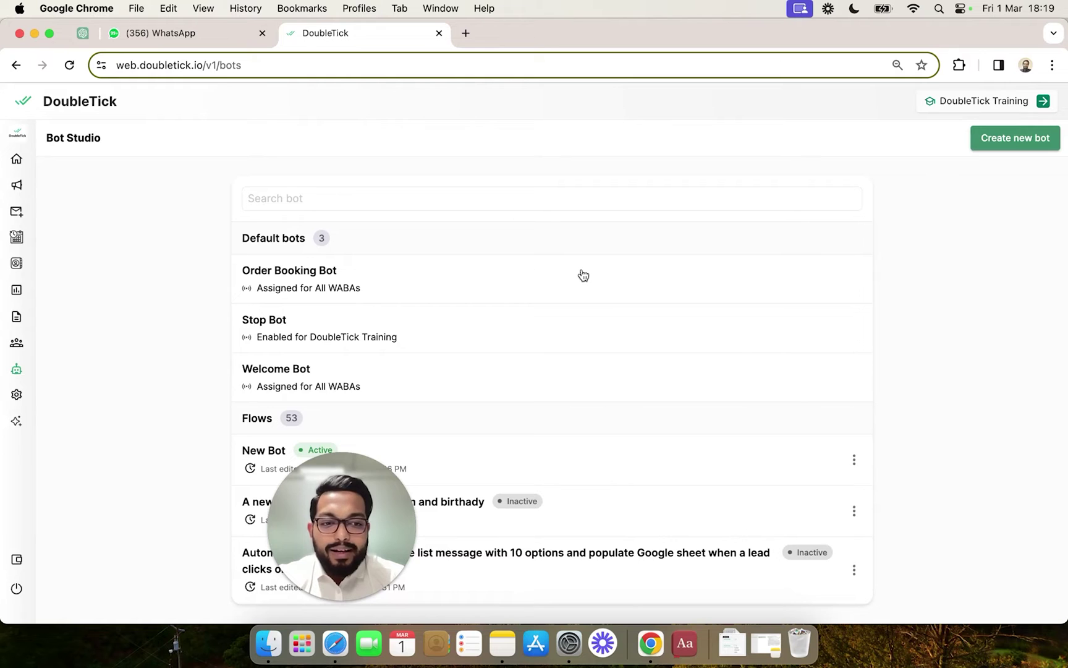
mouse_move(25, 344)
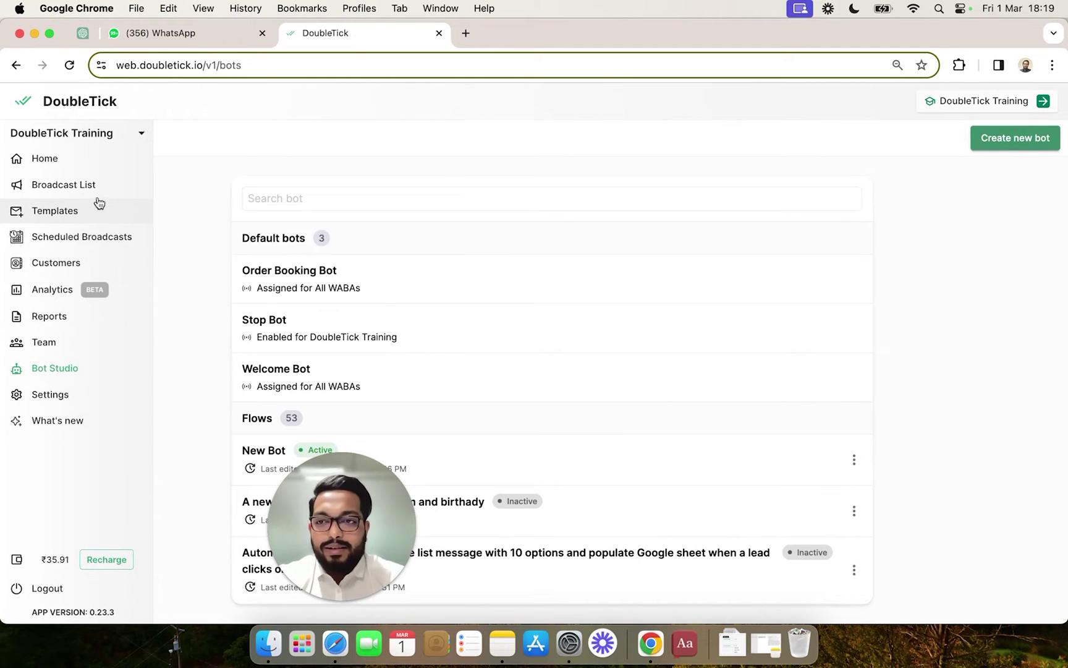
Step: On the customers page, add a filter on the Tags field
left_click(113, 264)
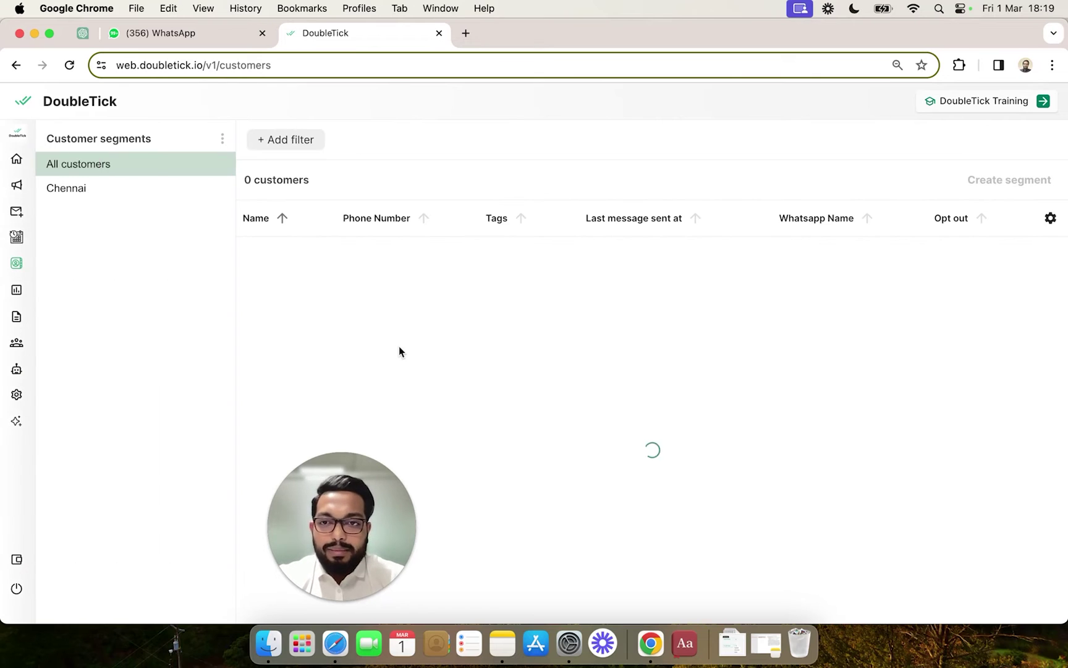
left_click(297, 142)
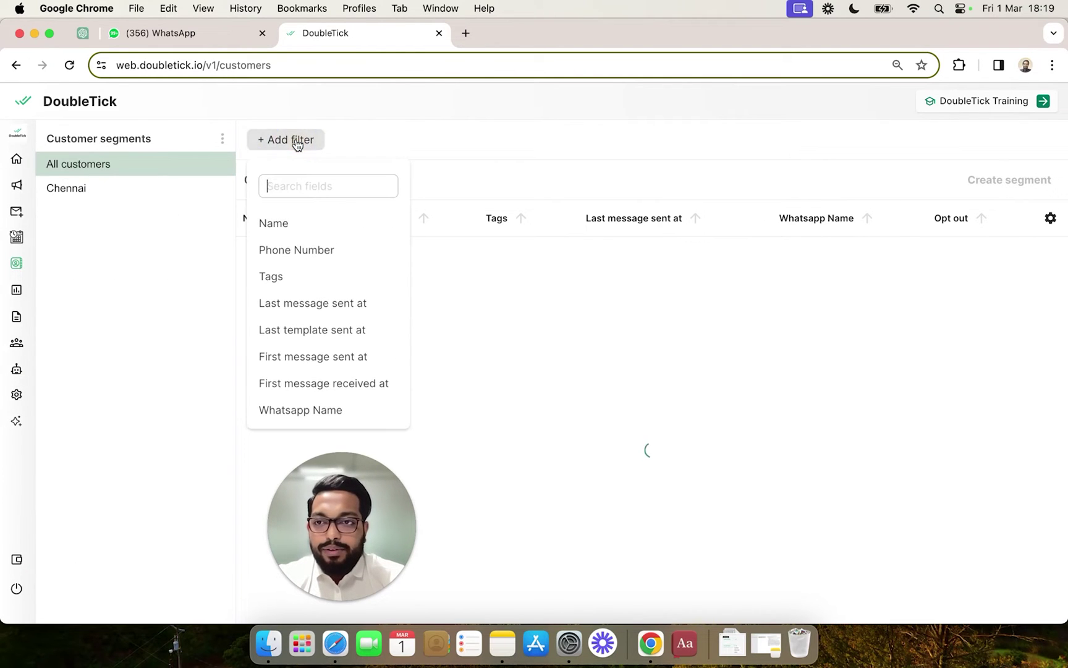
left_click(323, 193)
type("tag")
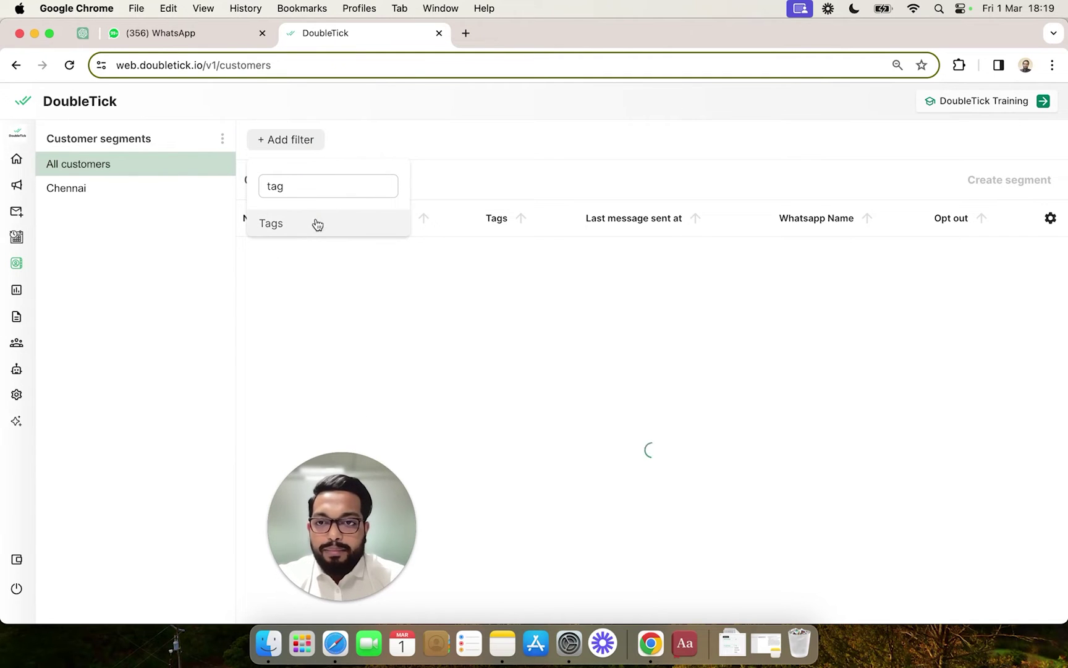
left_click(315, 224)
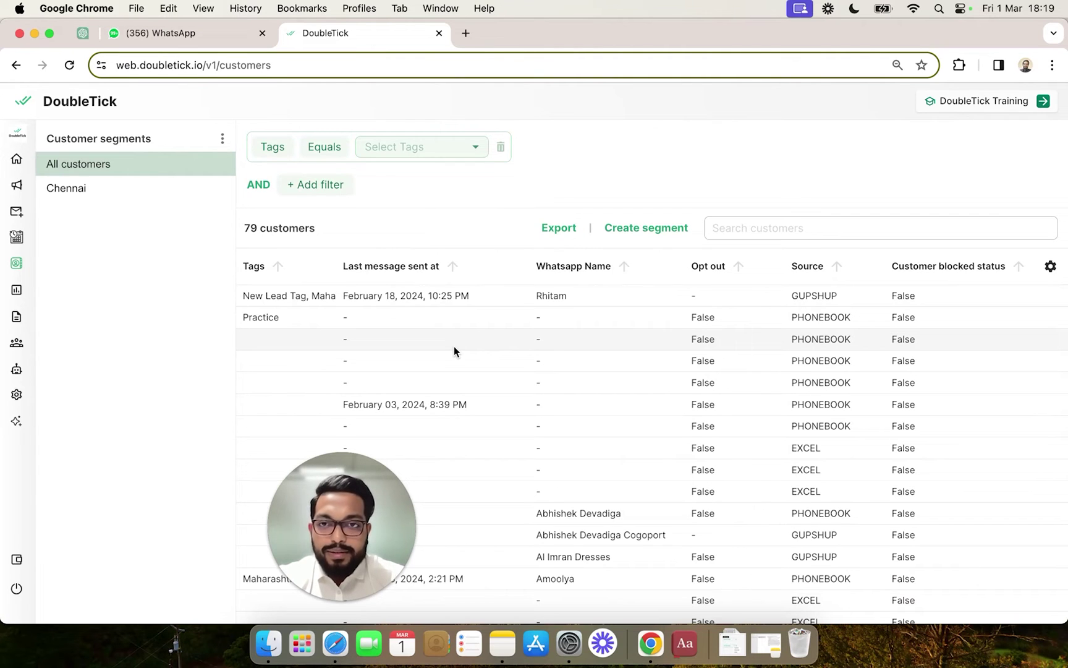
Step: Set the filter to Tags equals Maharashtra, narrowing the list to 4 customers
left_click(267, 147)
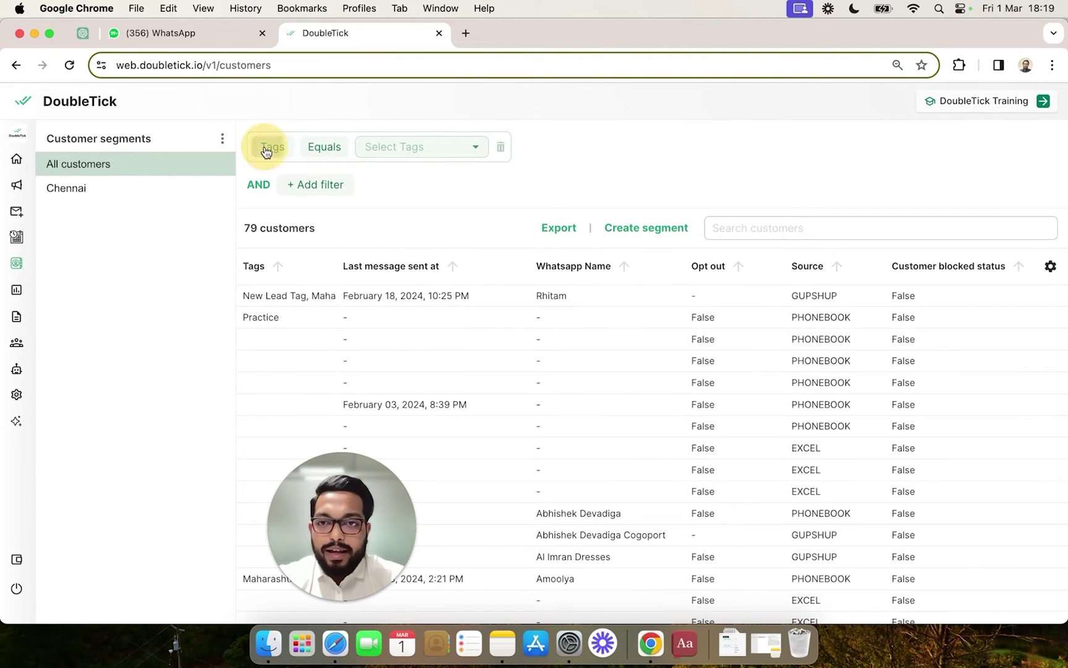
left_click(319, 150)
left_click(401, 148)
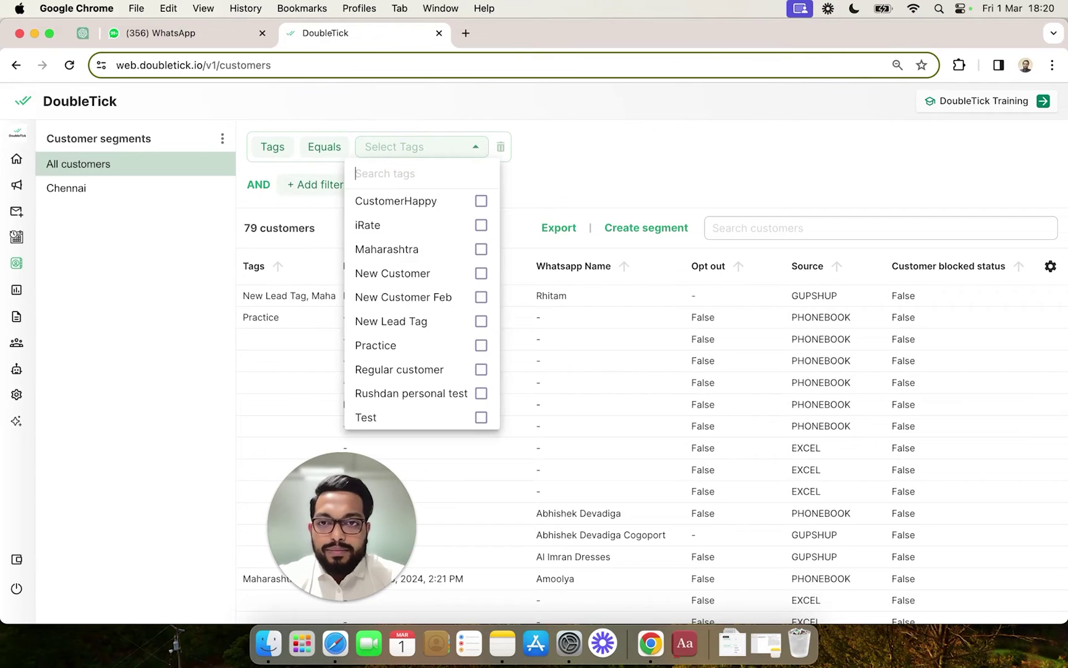
type("maharash")
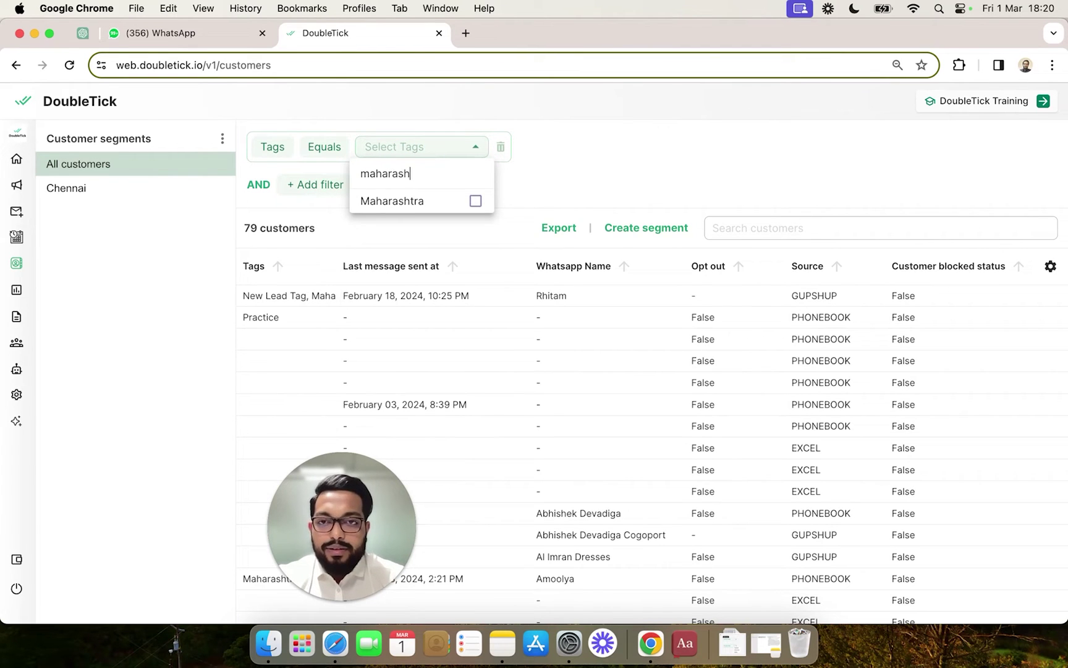
left_click(441, 201)
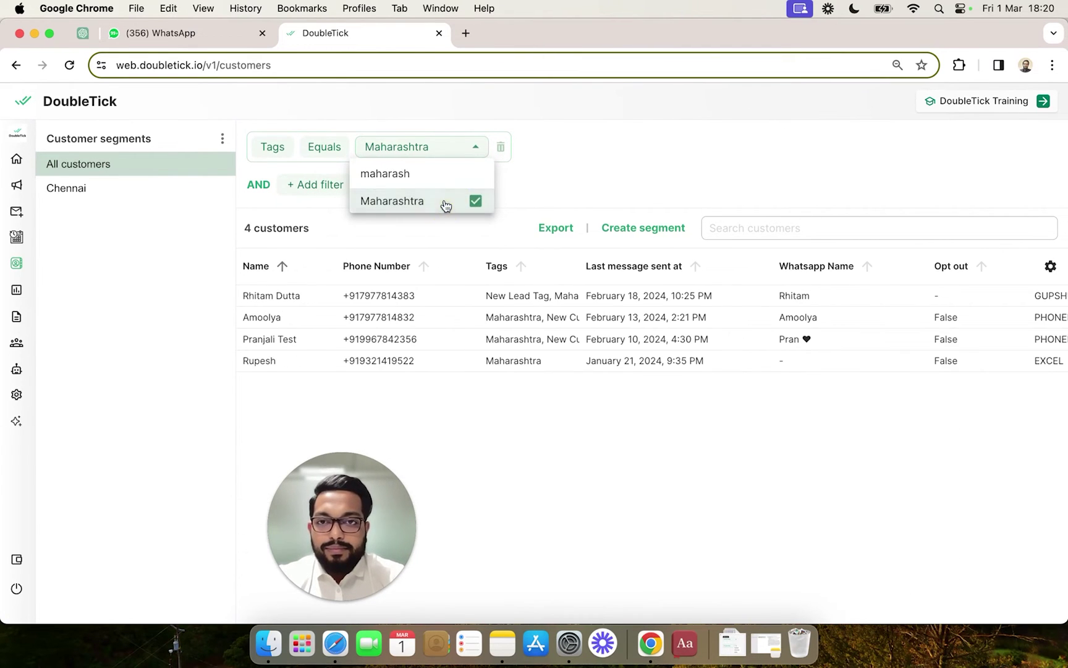
left_click(568, 178)
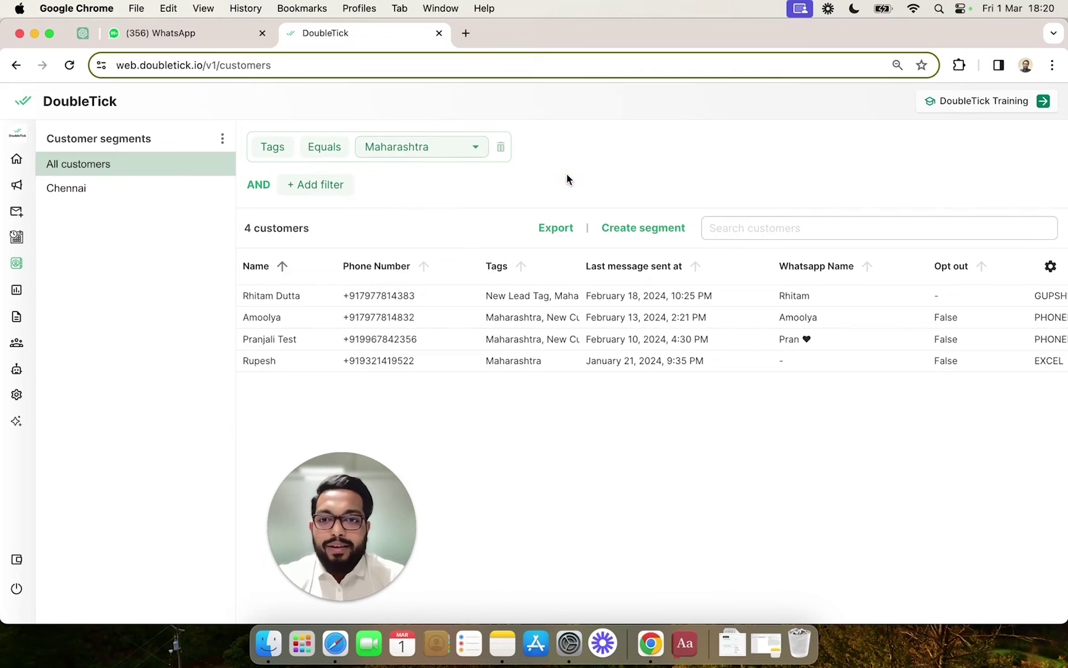
Step: Save the filter as the dynamically populated segment 'Maharashtra segment tagged'
left_click(637, 230)
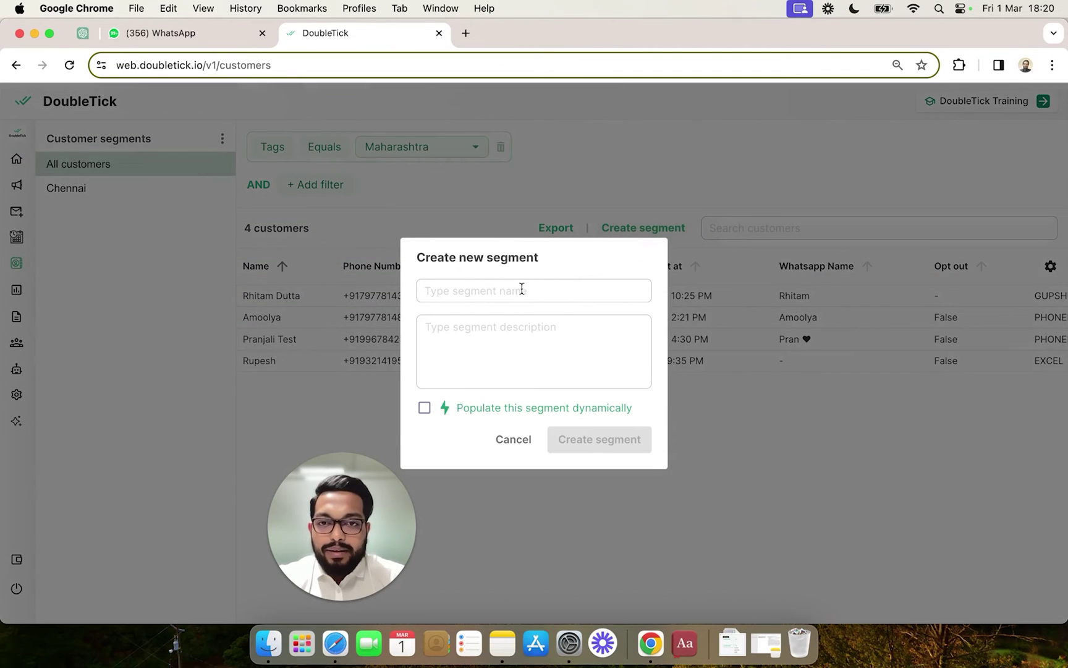
left_click(509, 294)
type("Maha")
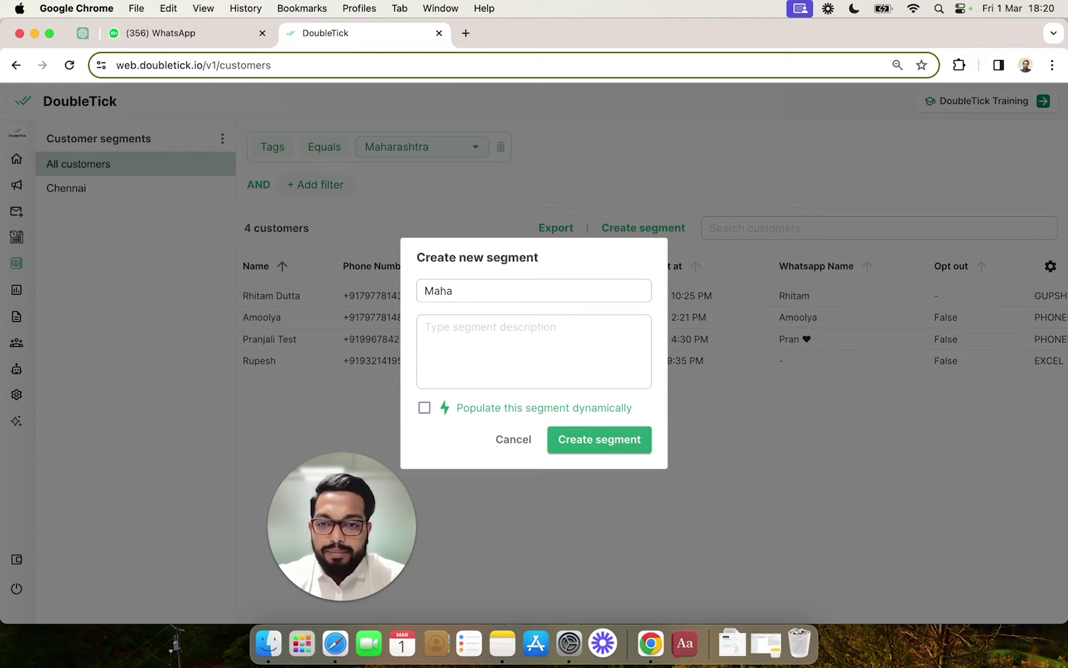
type("rashtra segment tagged")
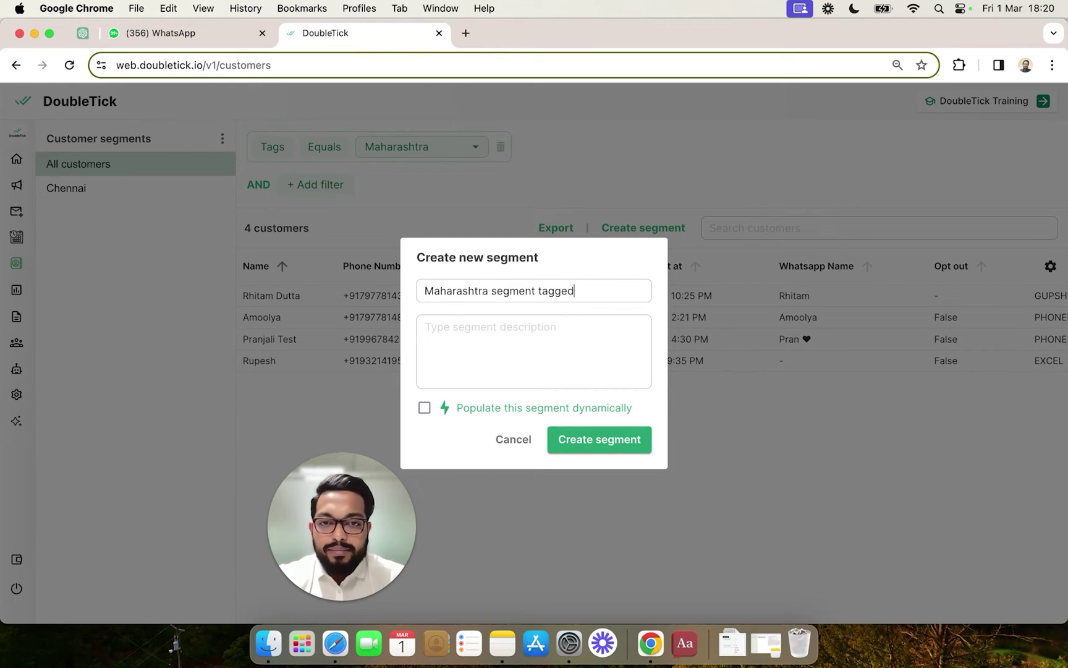
left_click(424, 410)
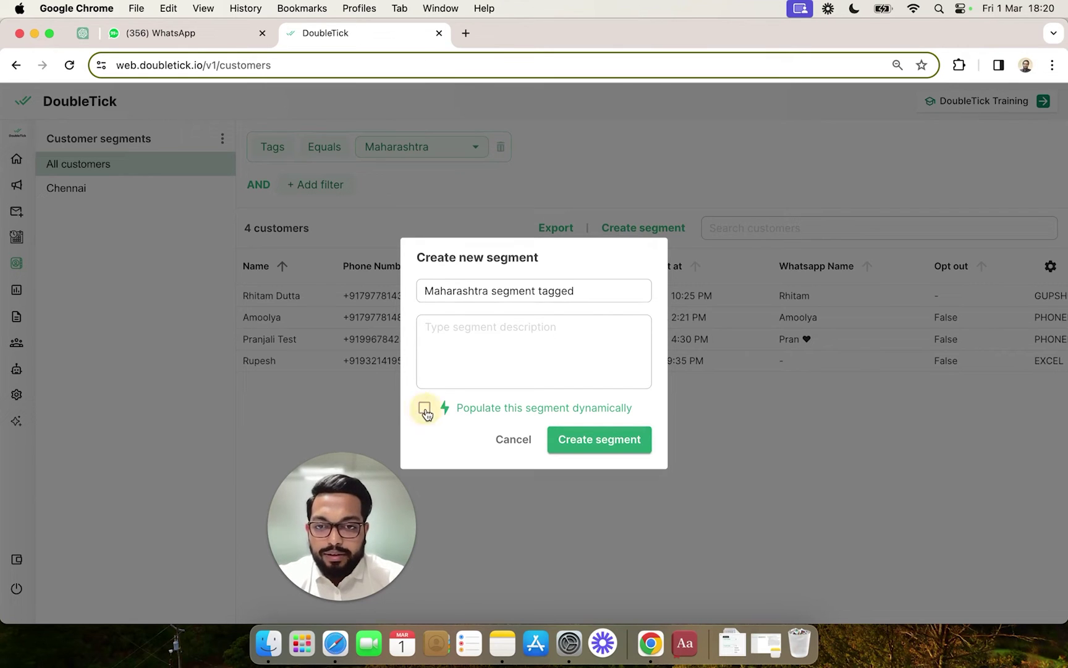
left_click(561, 444)
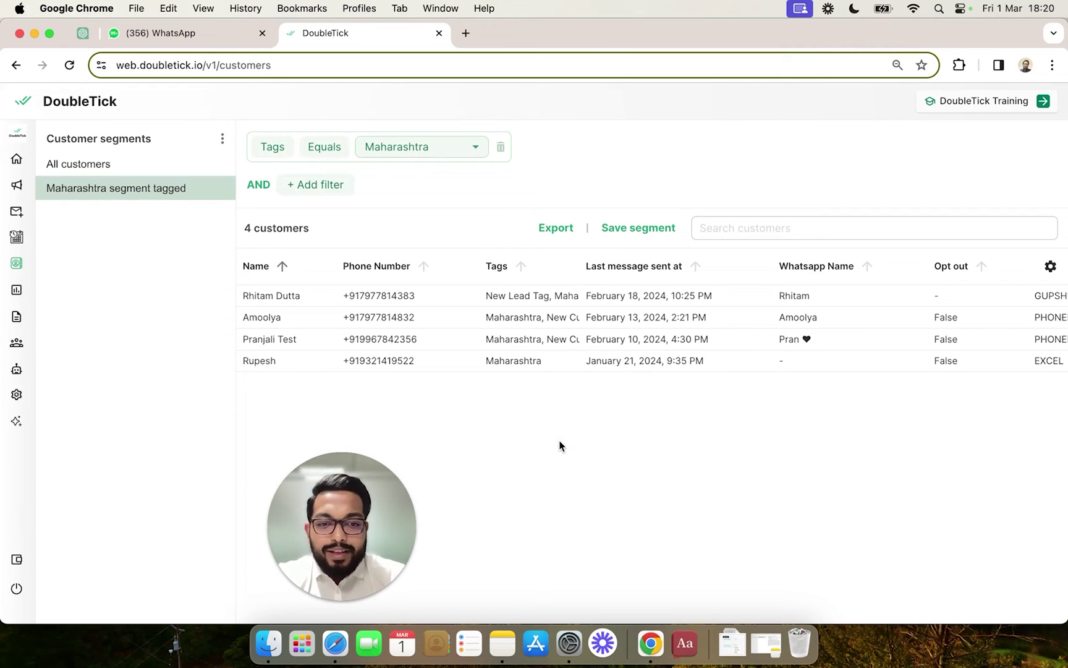
Step: Send 'Hi' in the DoubleTick Training WhatsApp chat, then return to DoubleTick
left_click(183, 38)
left_click(529, 601)
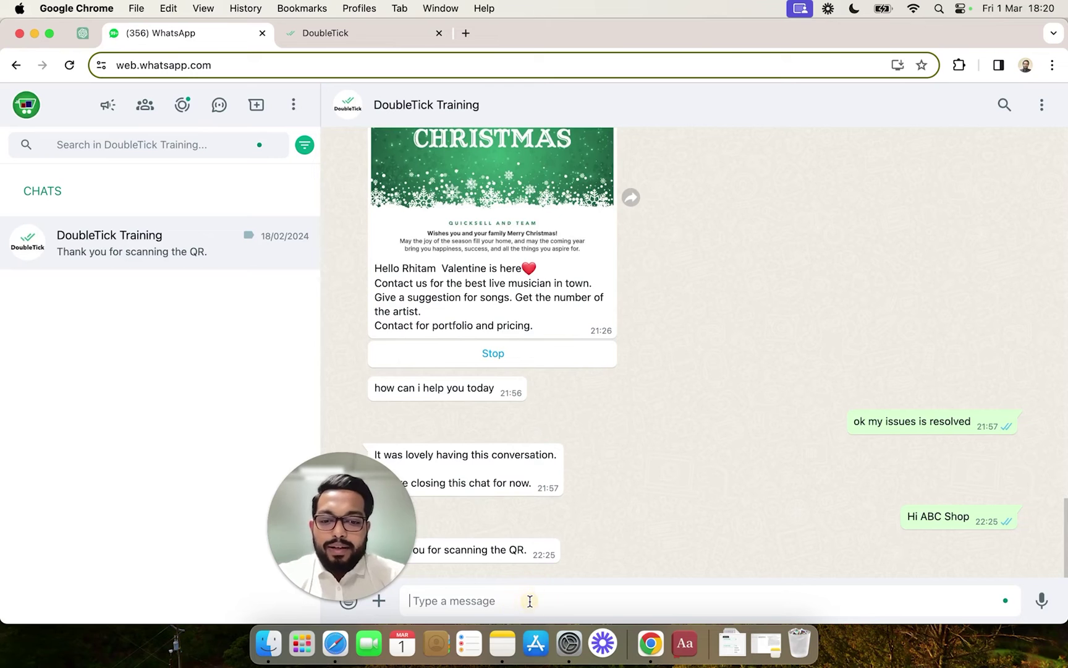
type("Hi")
key("Return")
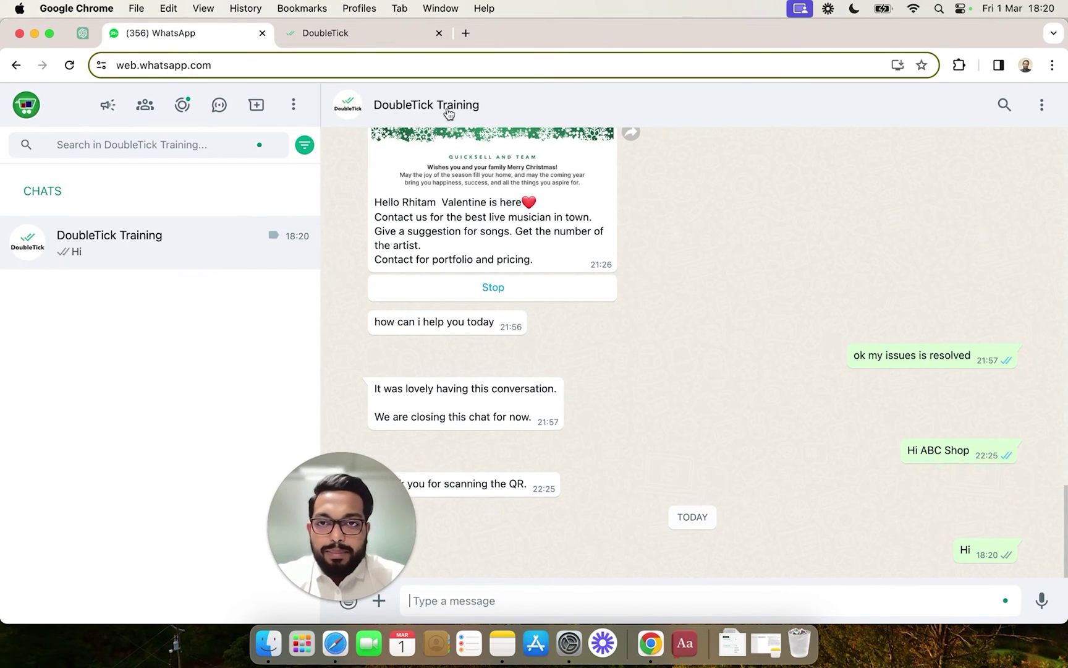
left_click(358, 34)
Step: Remove the Maharashtra and New Lead Tag tags from the customer's chat in DoubleTick
mouse_move(12, 184)
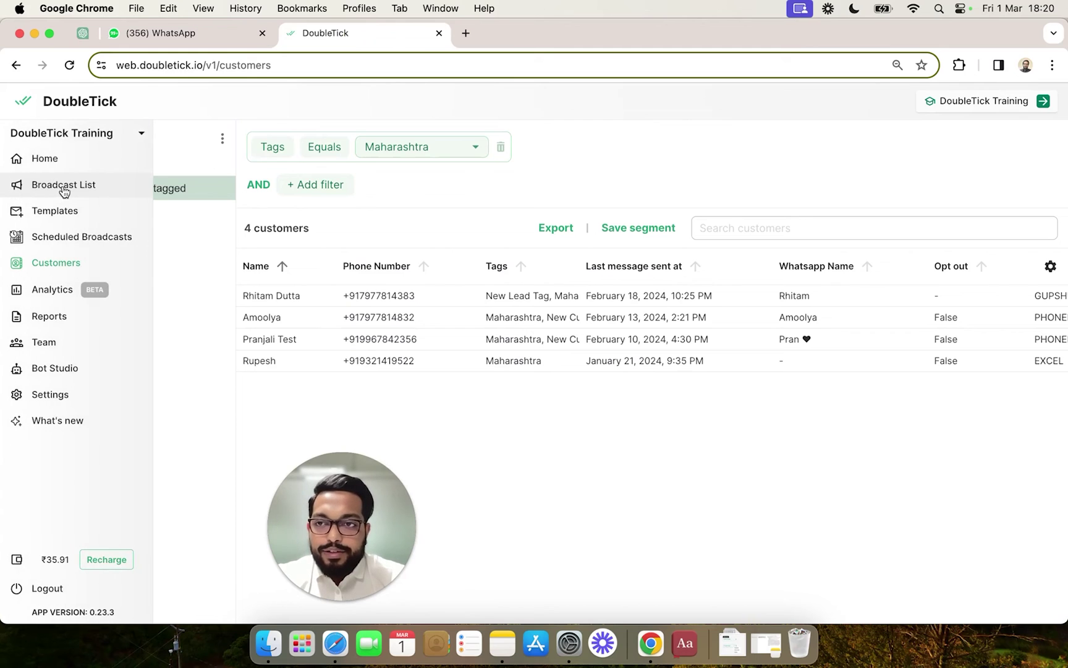
left_click(44, 159)
left_click(241, 219)
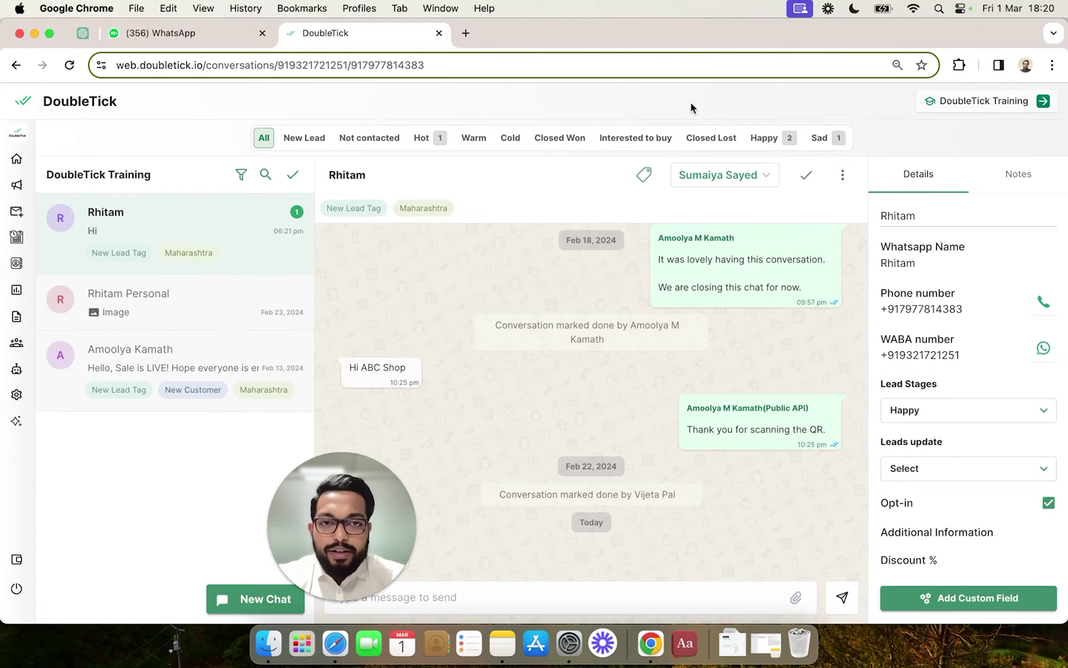
left_click(643, 178)
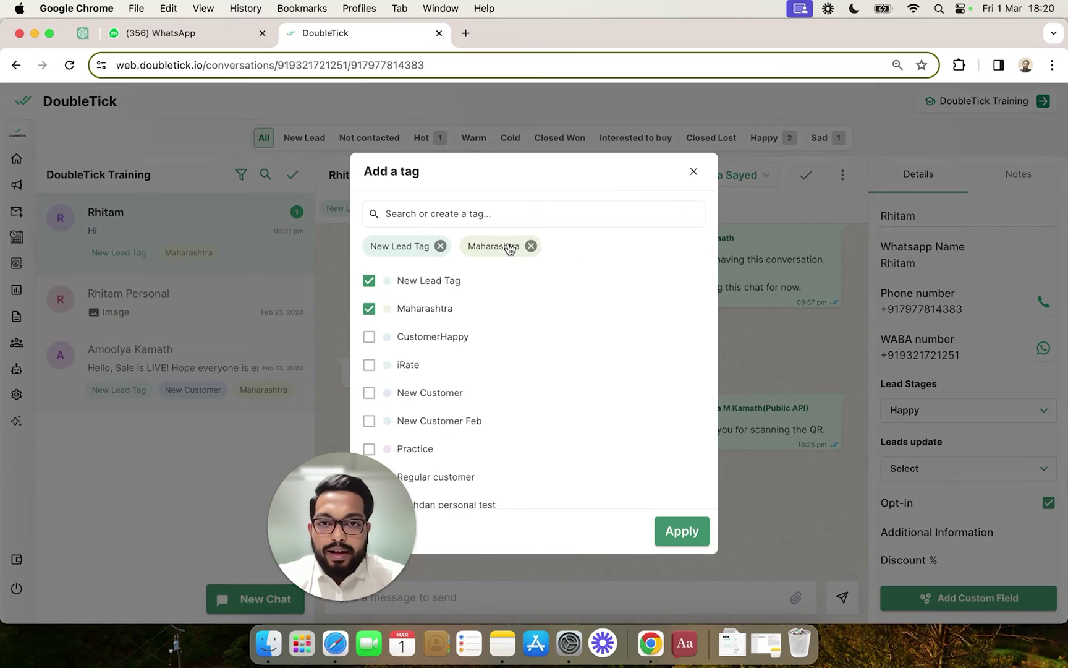
left_click(531, 246)
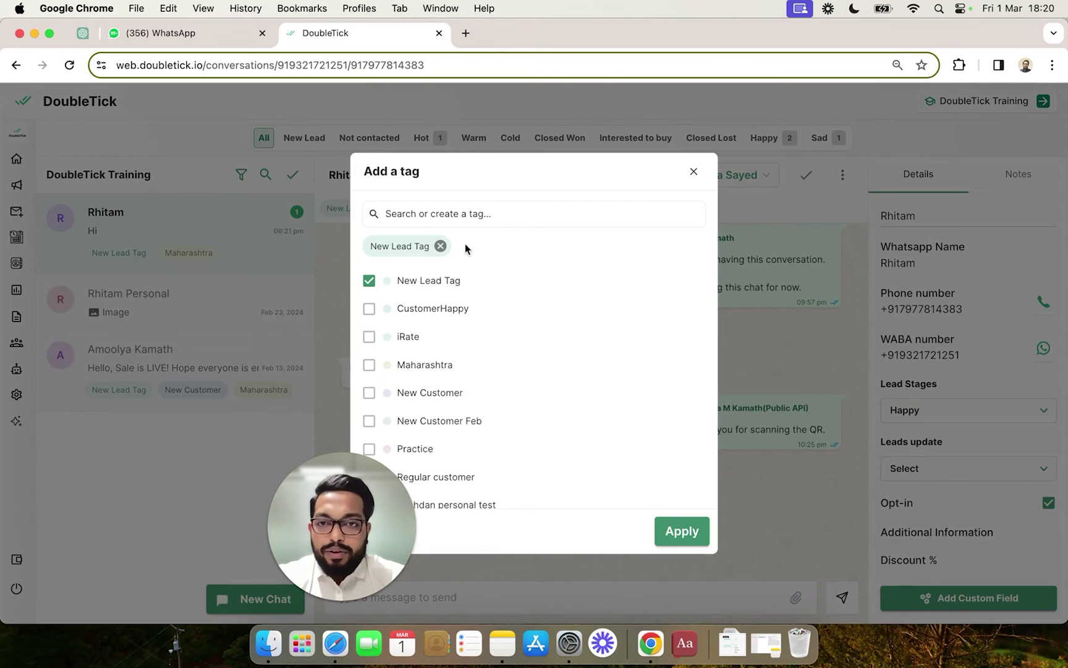
left_click(441, 246)
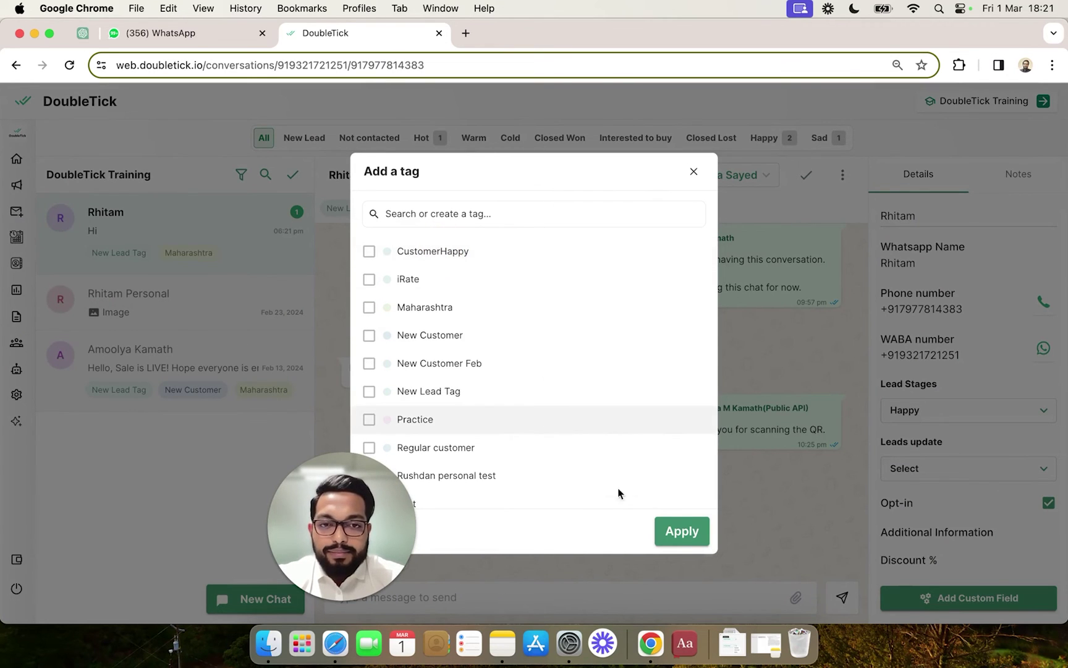
left_click(682, 531)
Step: Send a SHOP message from the WhatsApp Web chat
left_click(188, 32)
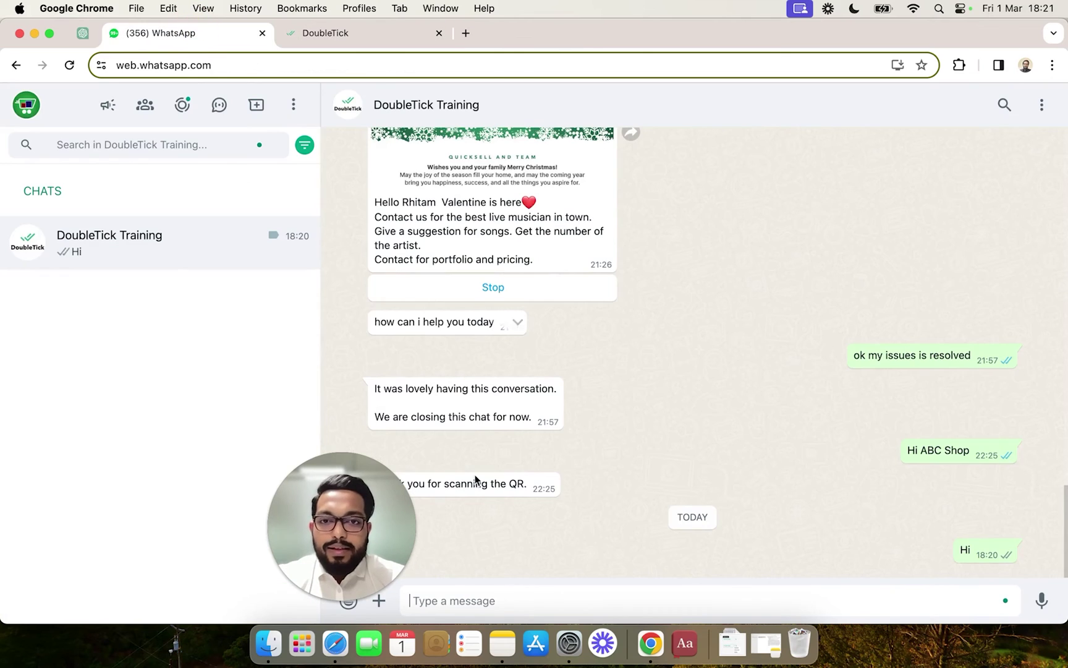
type("SHOP")
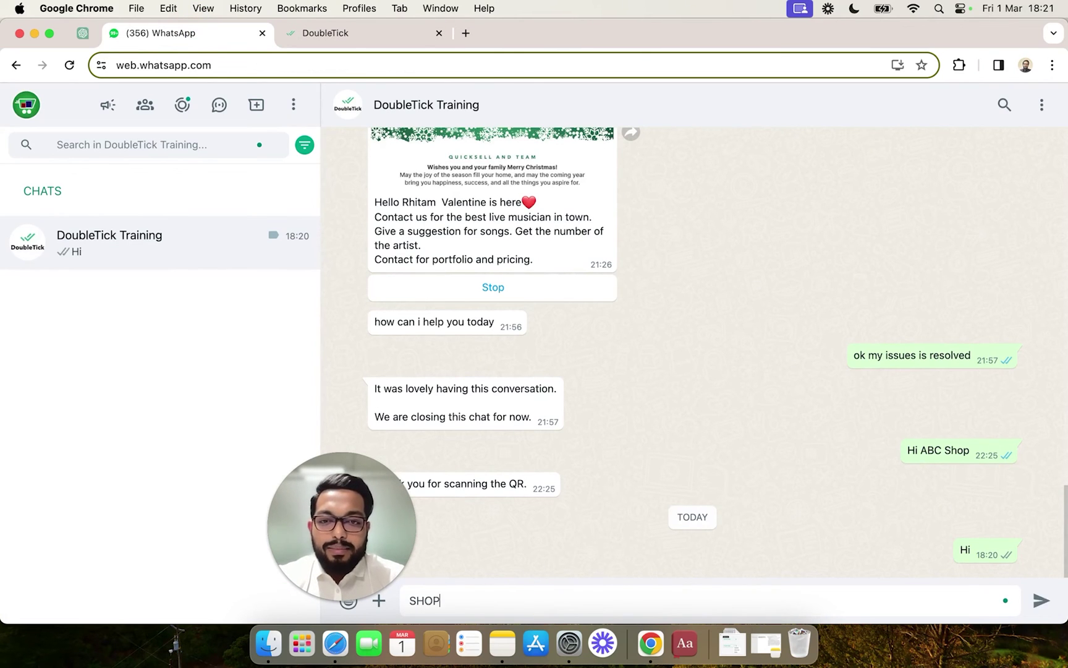
key("Return")
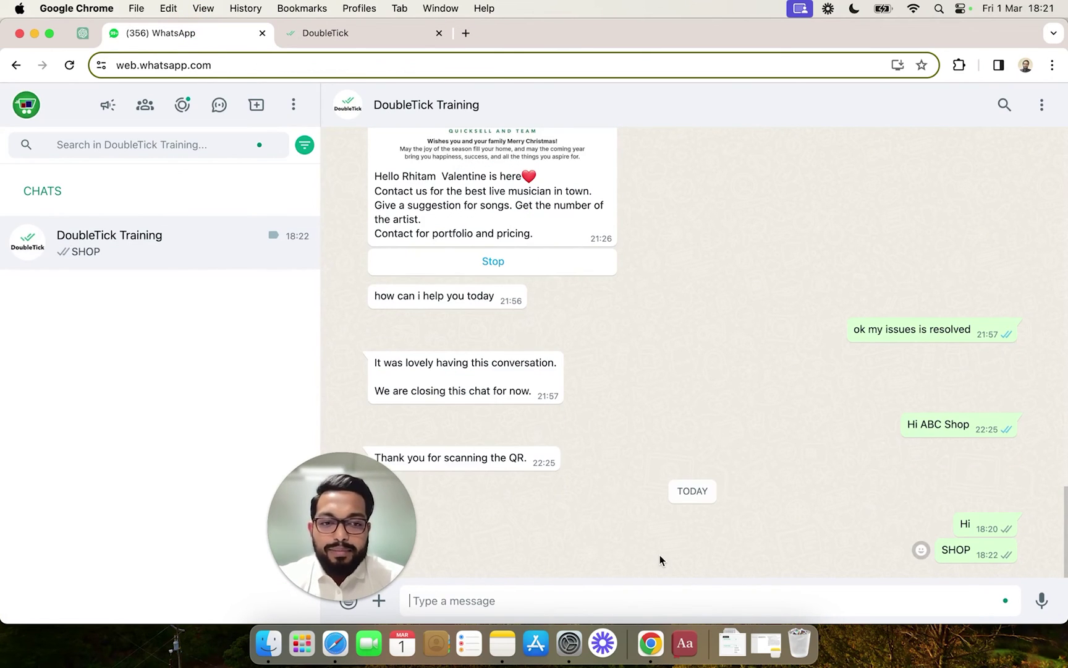
Step: Back in DoubleTick, verify the SHOP, New Customer Feb and Maharashtra tags and highlight Maharashtra
left_click(362, 32)
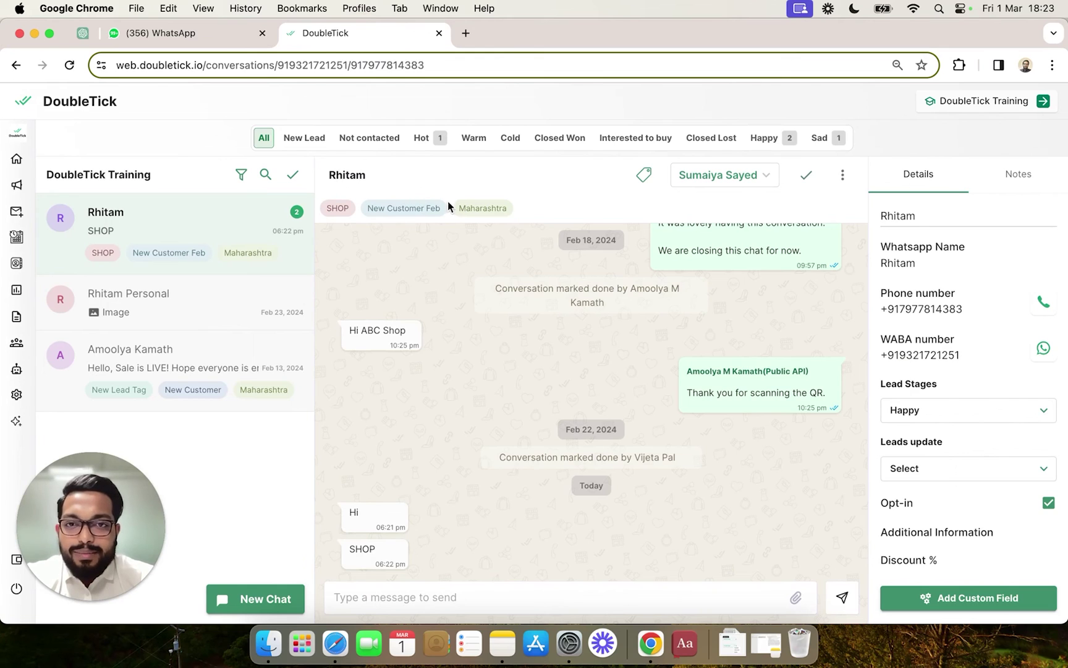
left_click_drag(455, 213, 520, 214)
Step: Open the 'Maharashtra segment tagged' broadcast list and show the first member's options
mouse_move(46, 213)
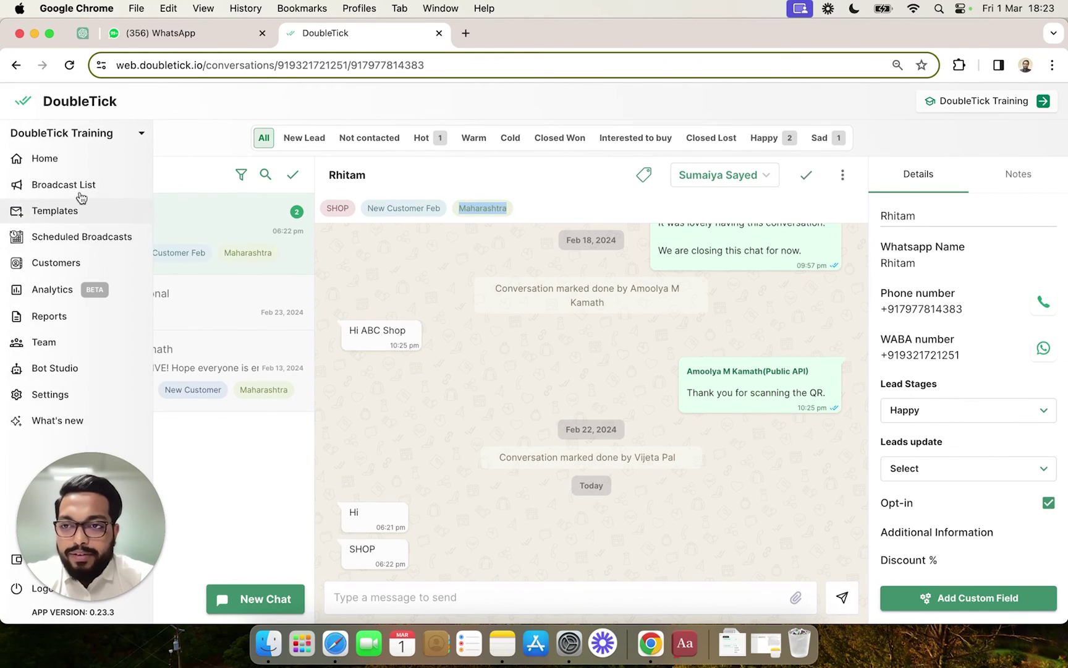
left_click(71, 194)
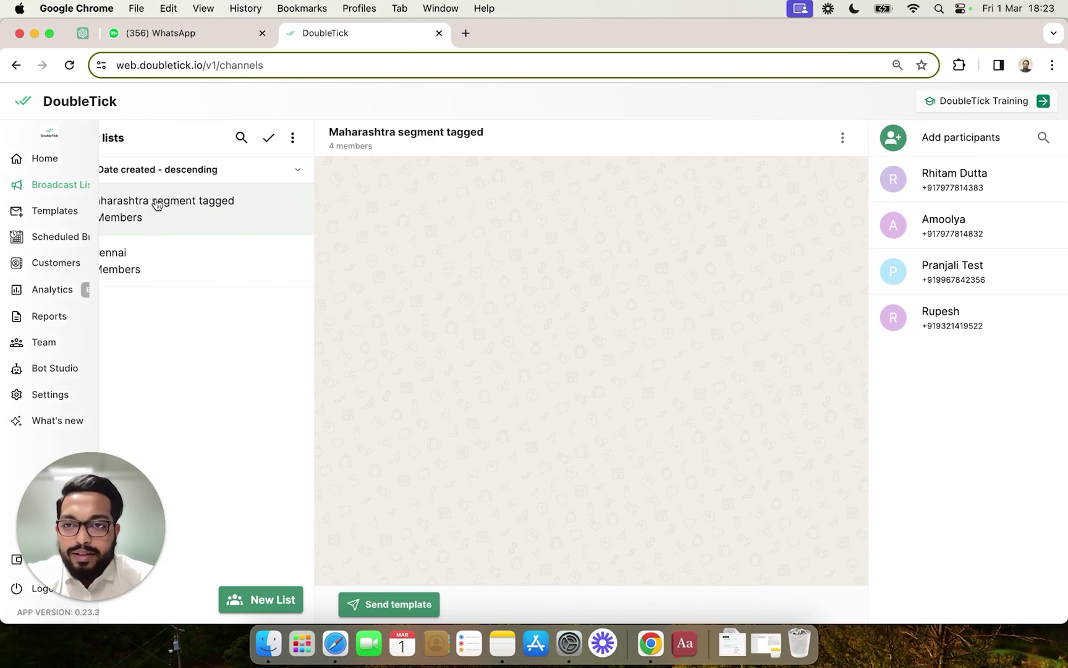
left_click(226, 231)
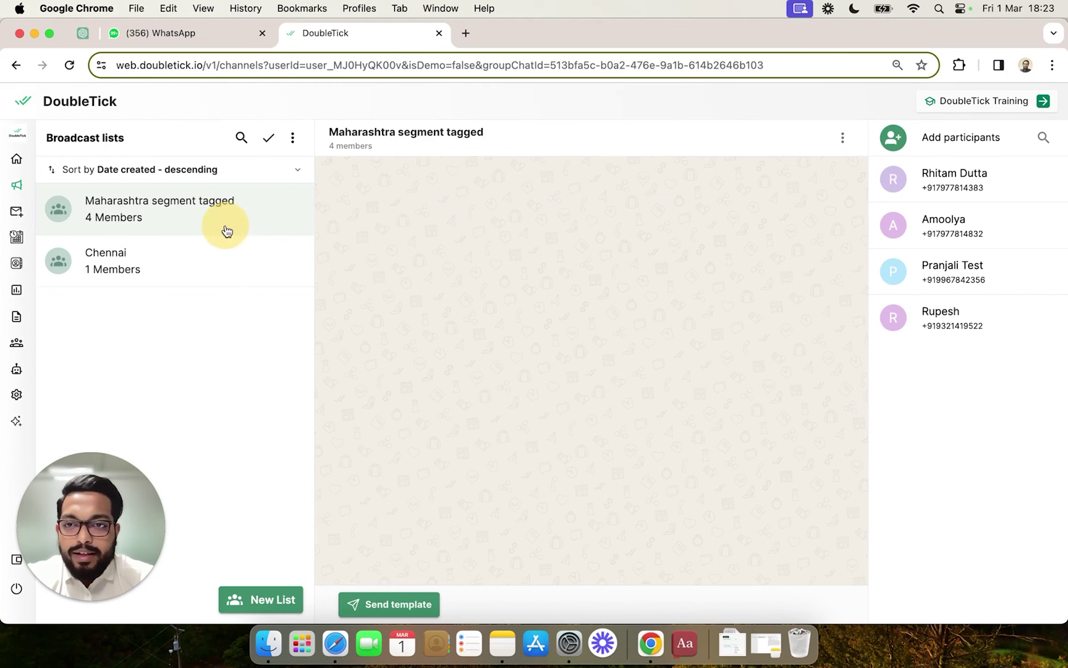
left_click(975, 186)
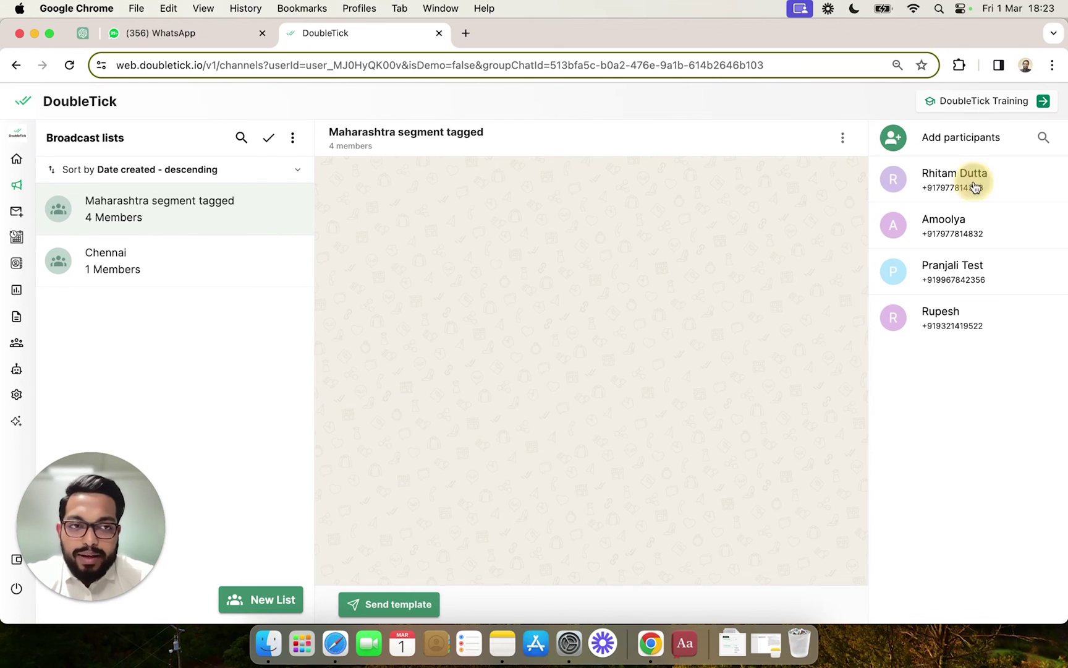